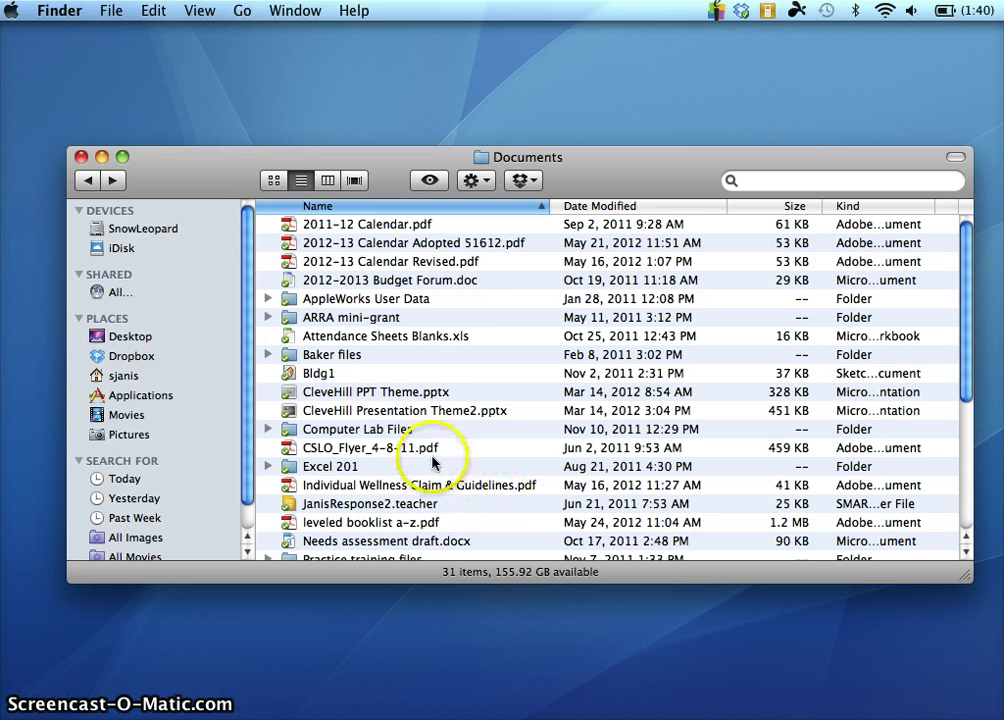
- Go to Computer Lab Files > Old files, sort by Kind, and select Internet Agreements.cwk
left_click(386, 431)
double_click(386, 431)
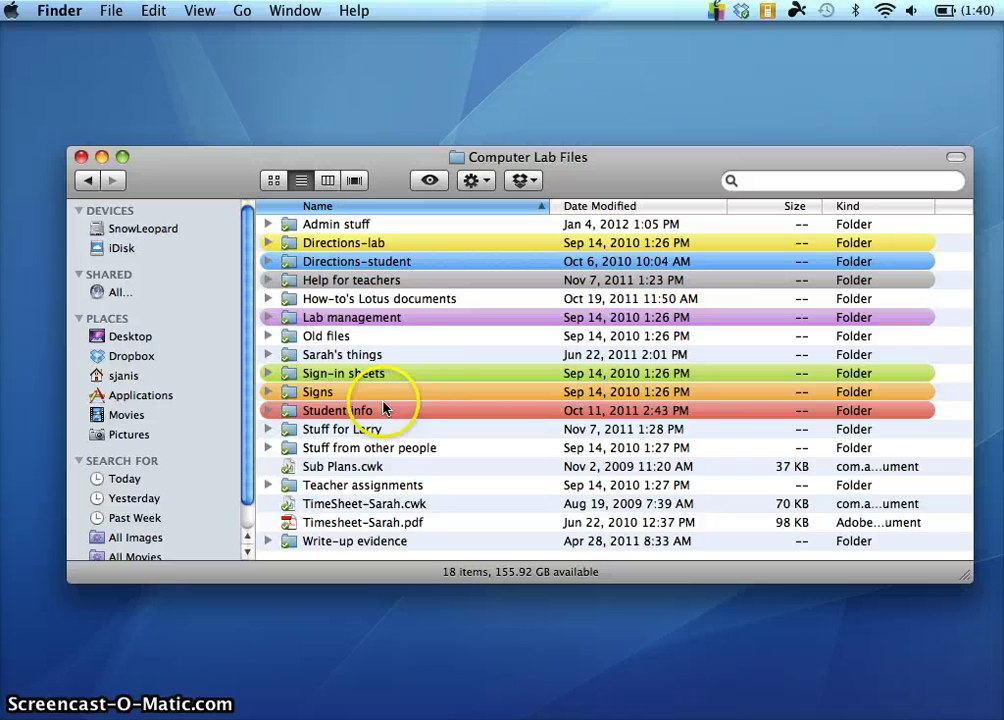
double_click(349, 338)
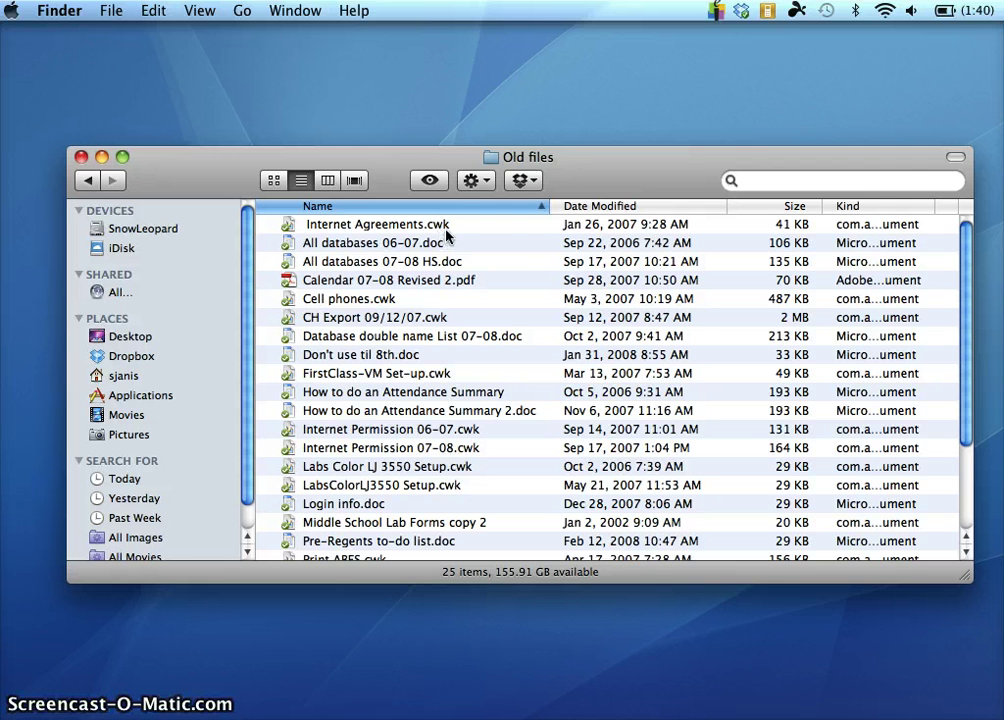
left_click(853, 208)
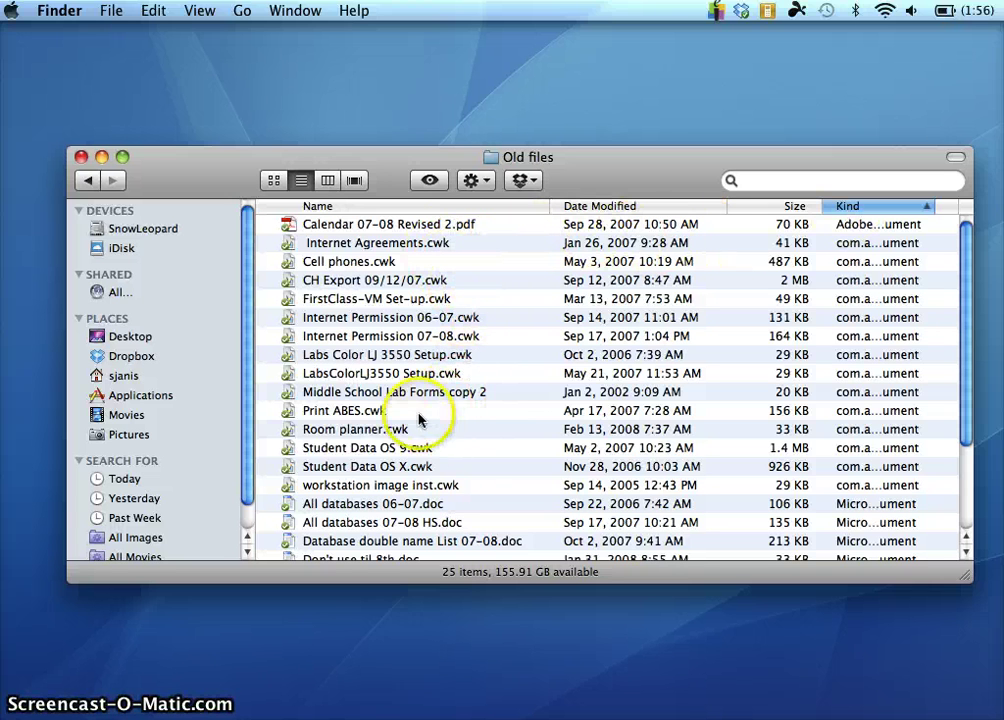
left_click(422, 244)
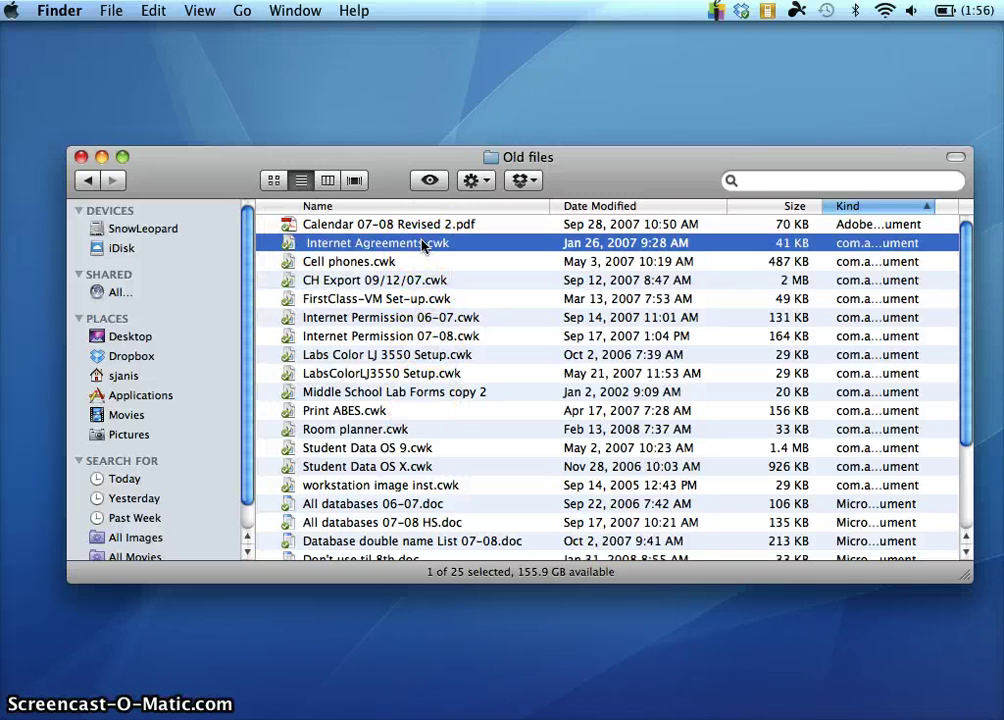
- Open Internet Agreements.cwk in AppleWorks and bring up File > Save As
double_click(422, 244)
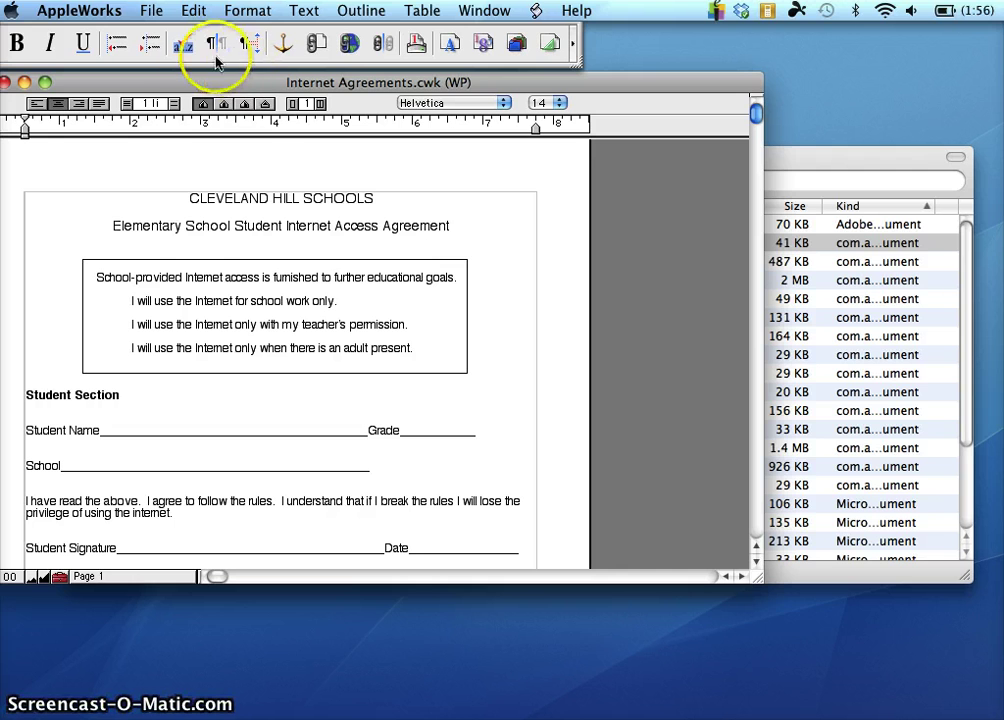
left_click_drag(172, 84, 184, 88)
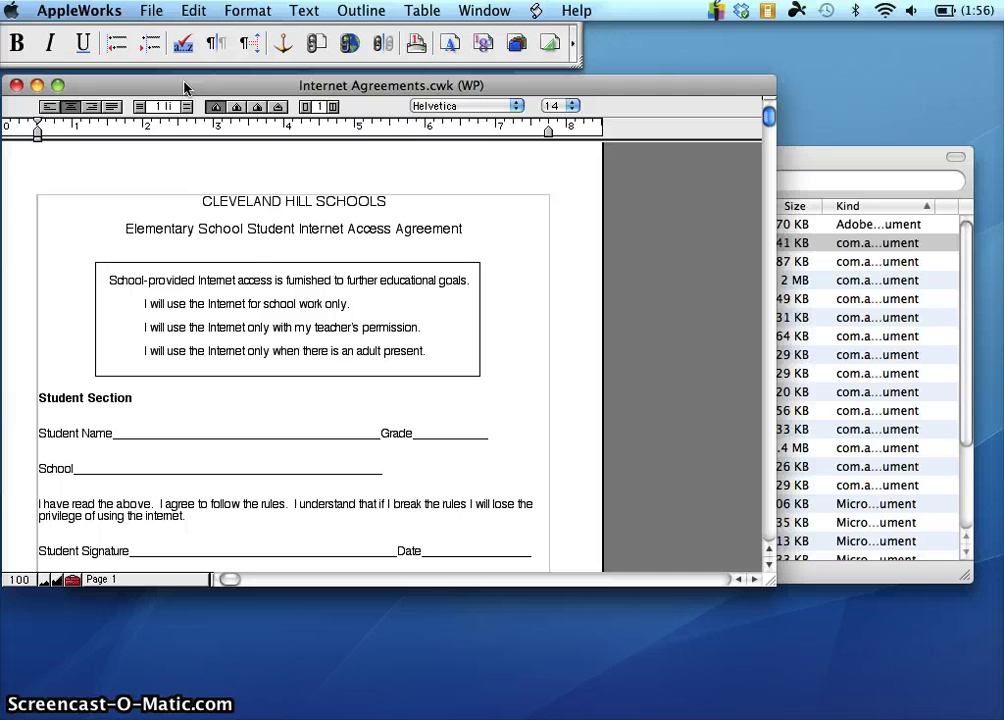
left_click(152, 14)
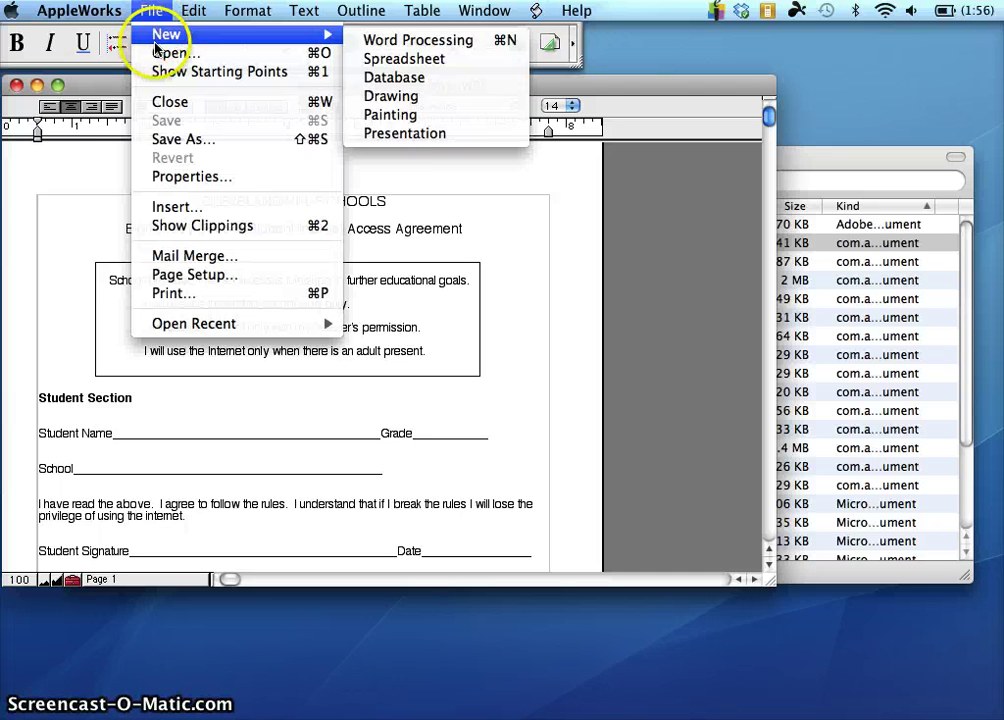
left_click(170, 140)
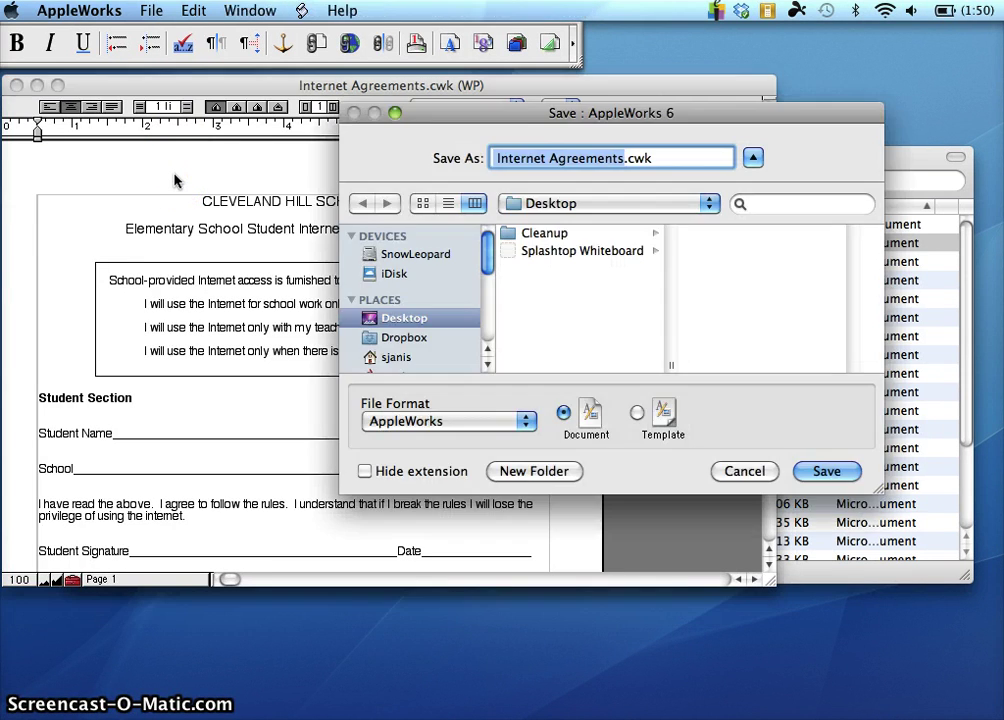
- Save the Internet Agreements copy to the Desktop in Word Mac 98, 2001 format
left_click(357, 204)
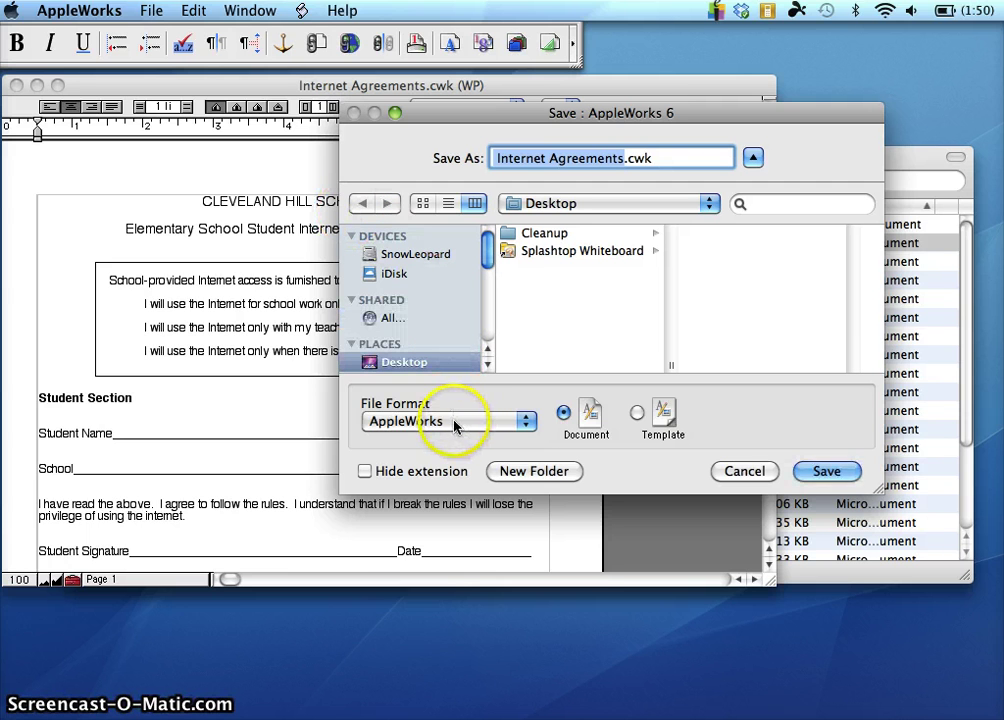
left_click_drag(453, 426, 507, 580)
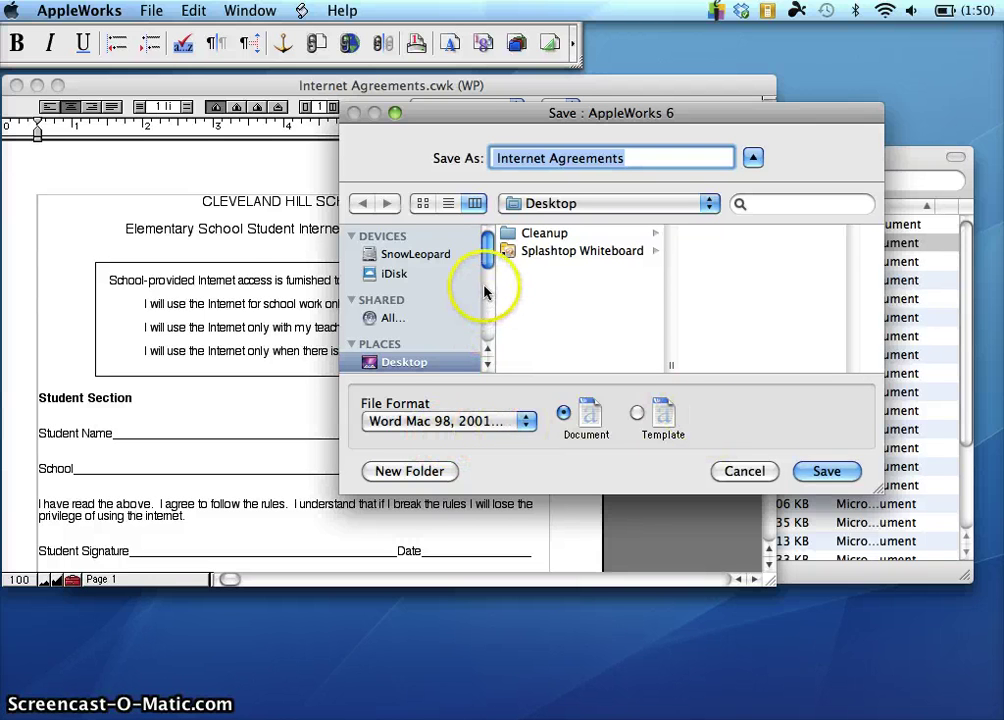
left_click_drag(484, 262, 470, 297)
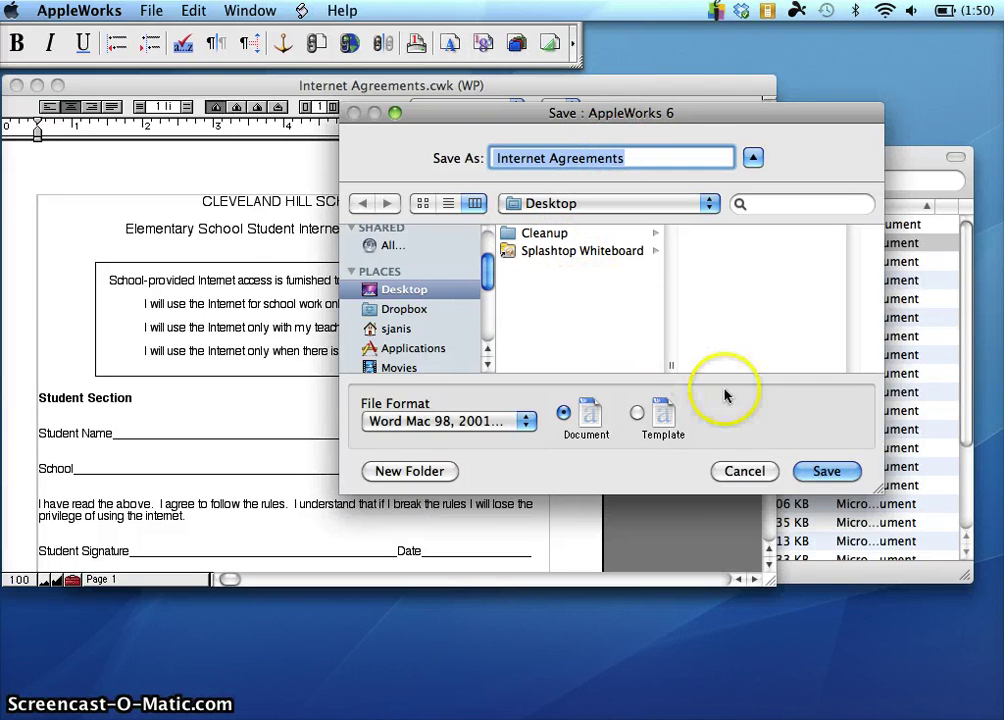
left_click(823, 478)
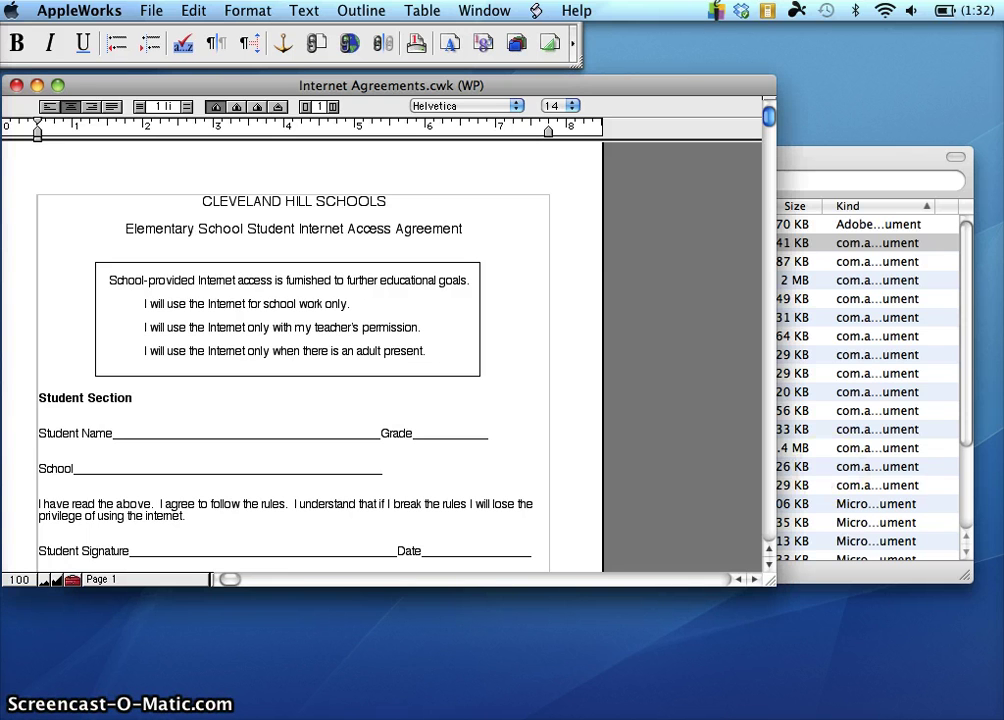
- Open the converted Word copy from Finder, shrink its window and move it right
left_click(995, 336)
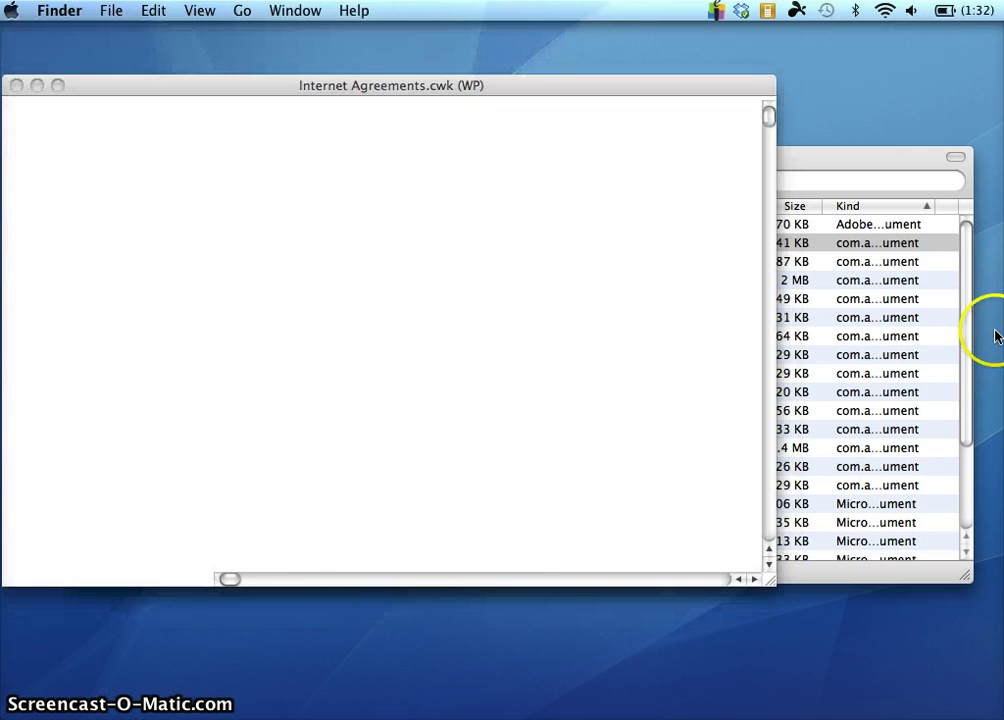
double_click(899, 363)
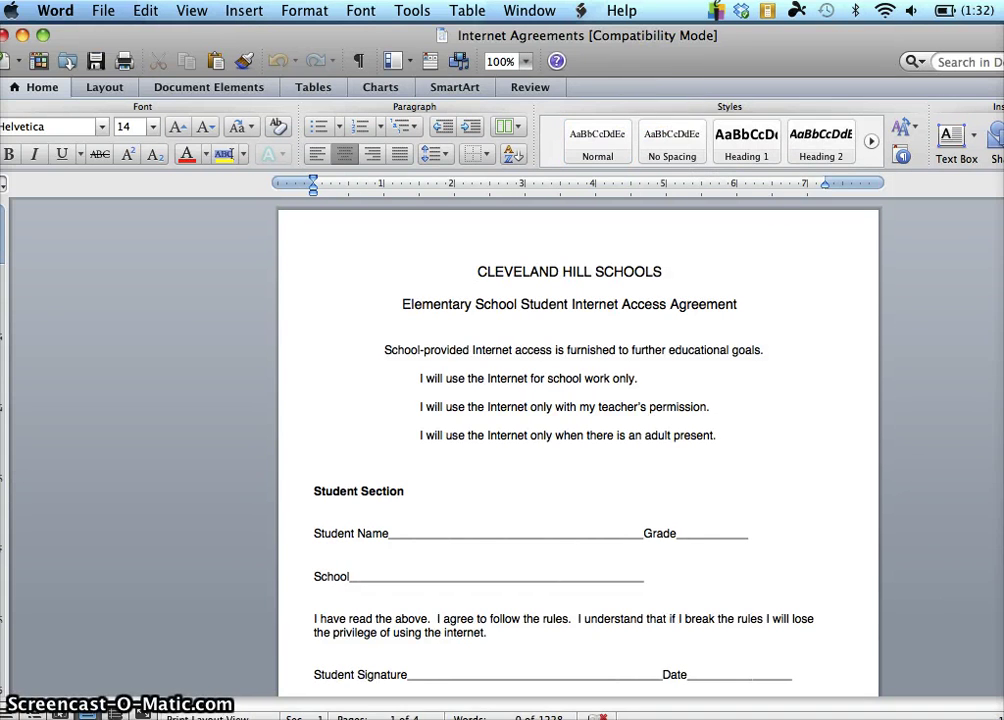
left_click_drag(1000, 716, 930, 660)
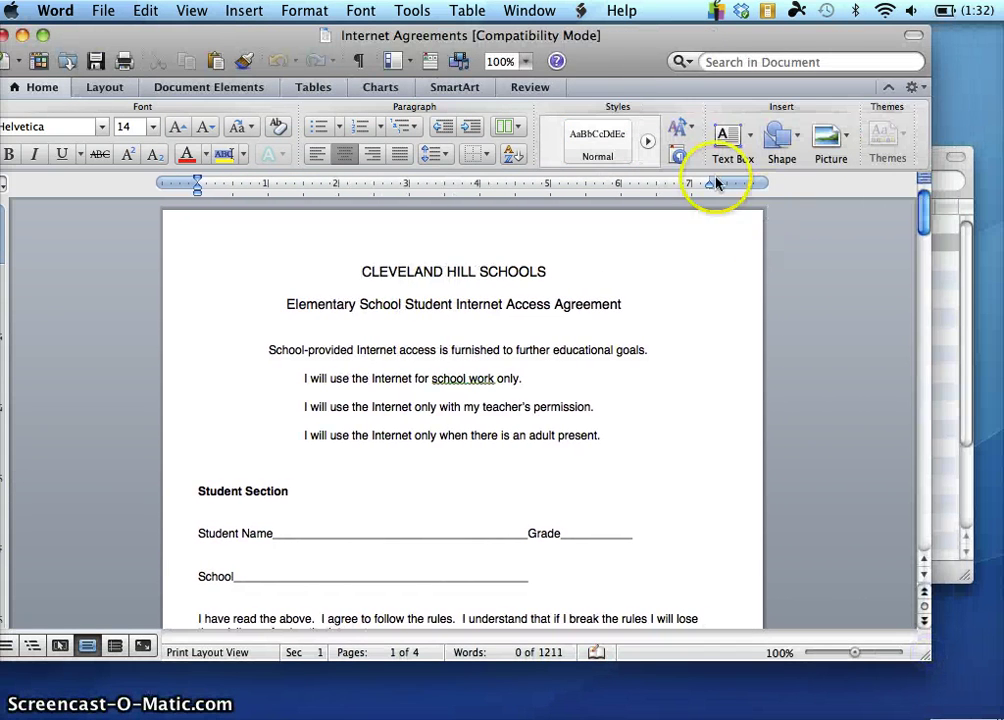
left_click_drag(650, 38, 866, 51)
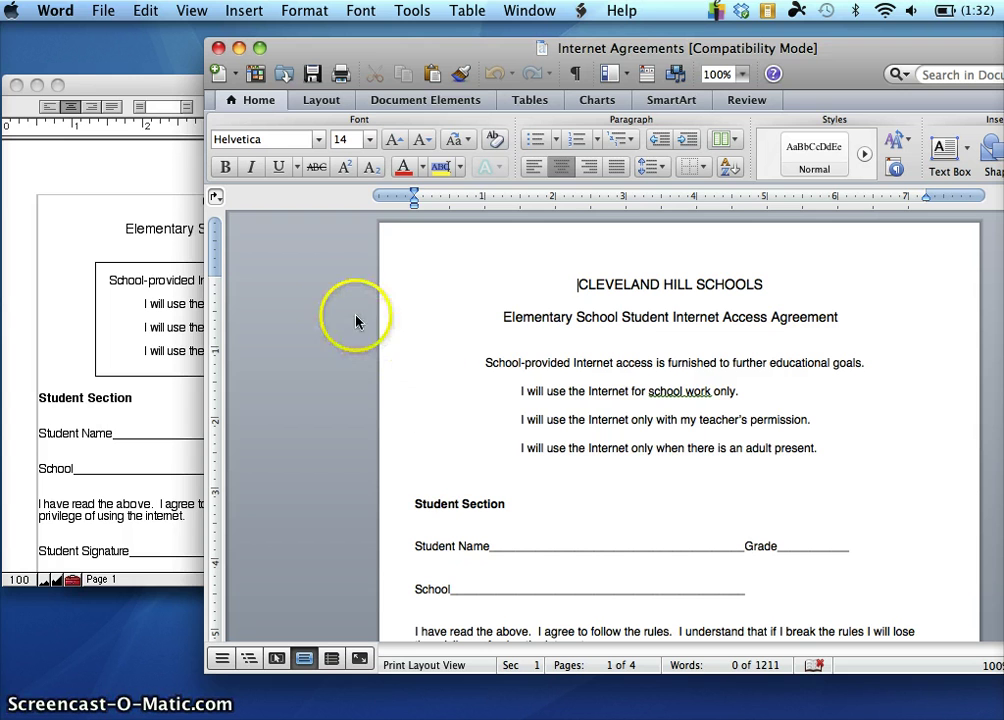
- Bring the AppleWorks Internet Agreements.cwk window in front of the Word copy
left_click(177, 167)
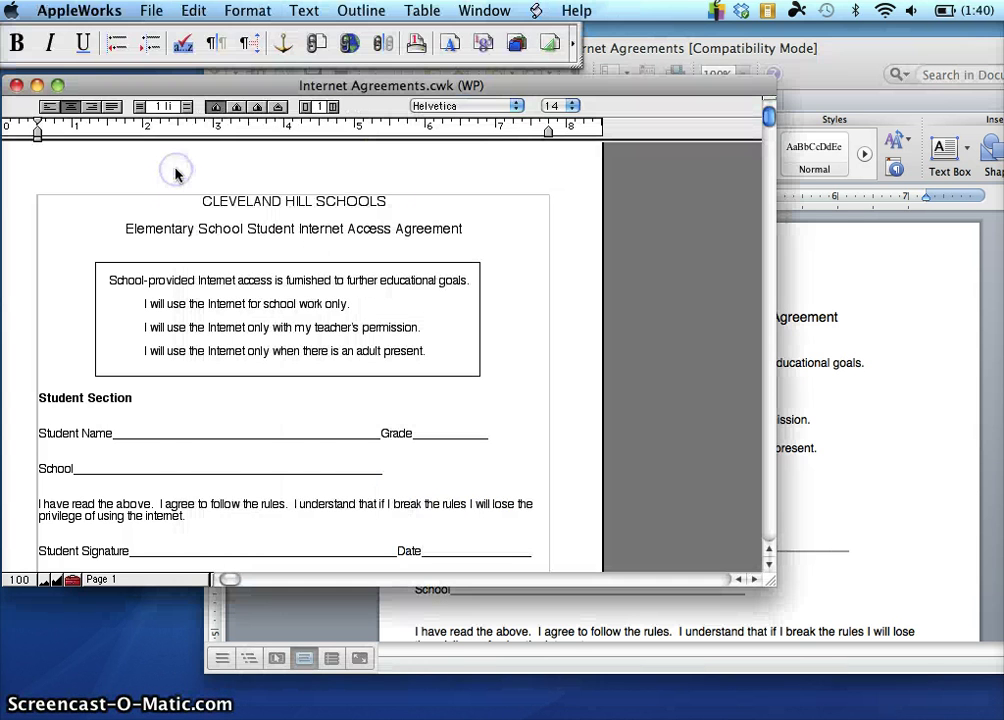
left_click(147, 12)
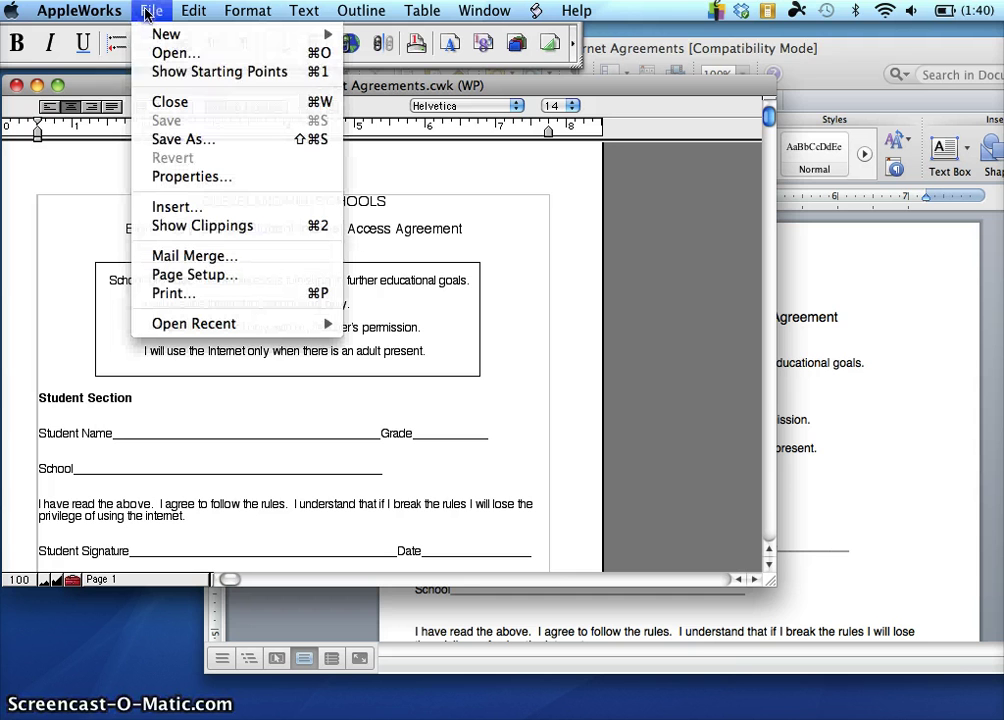
left_click(196, 294)
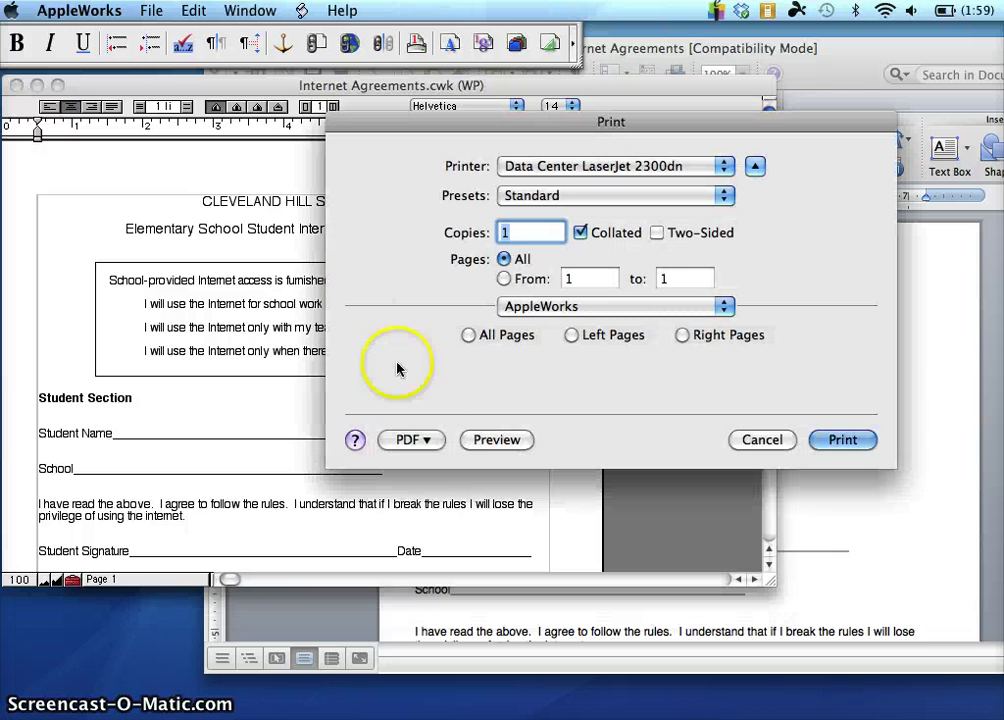
left_click(426, 446)
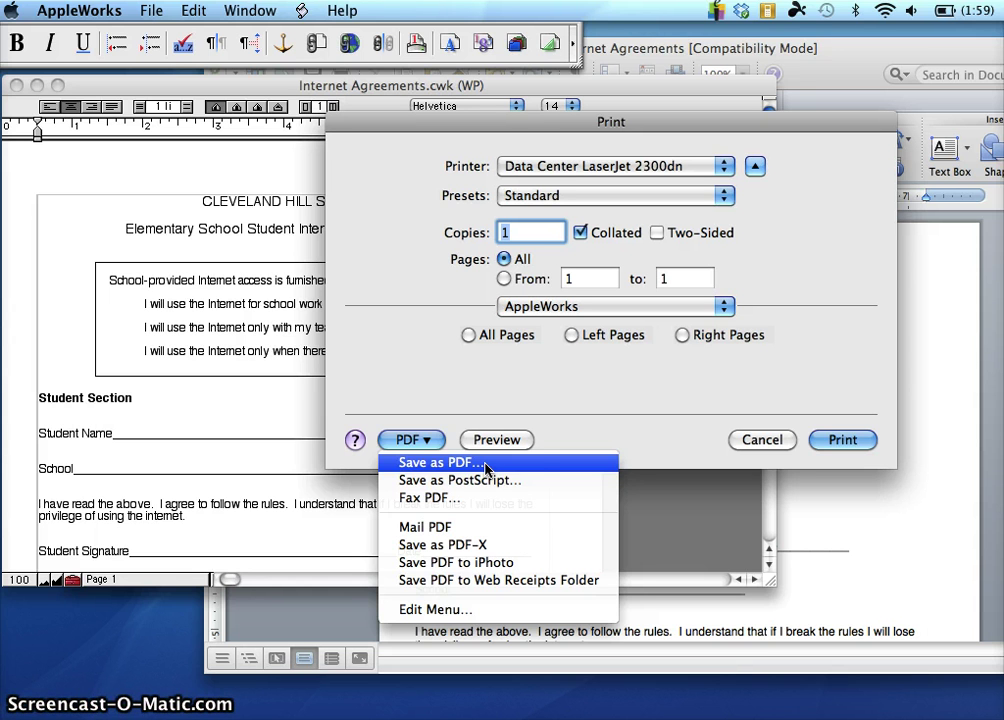
left_click(800, 428)
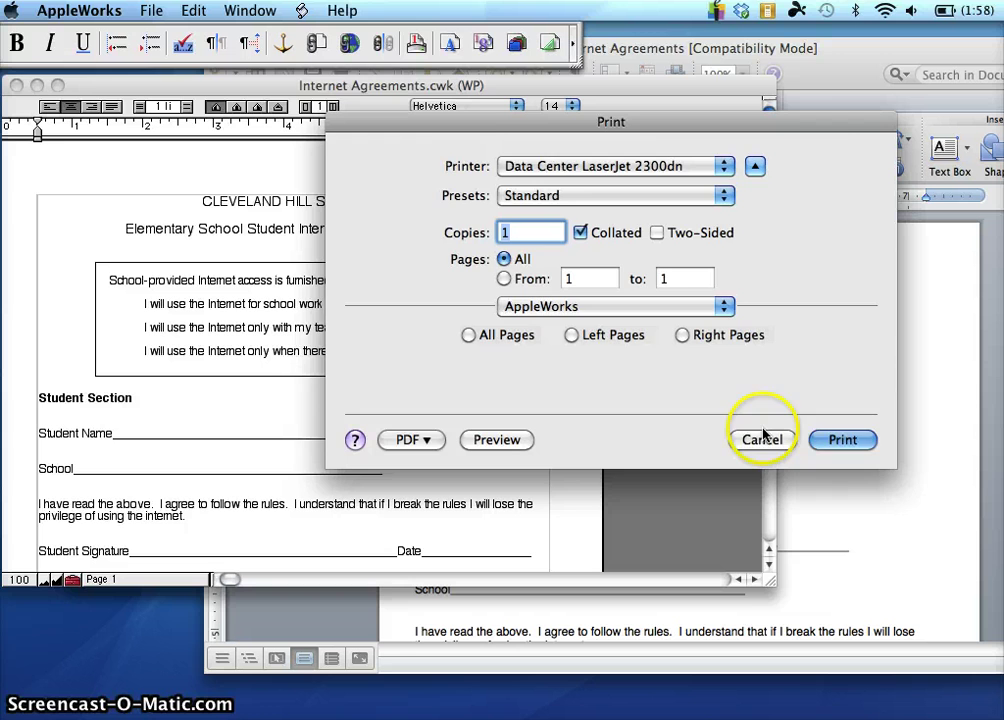
left_click(763, 440)
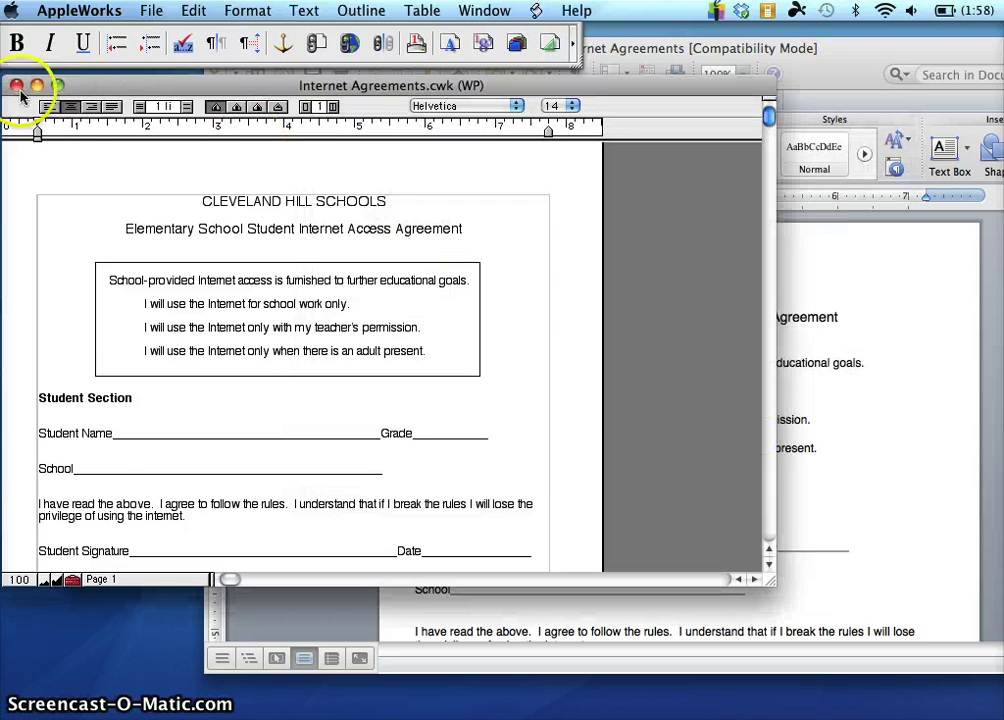
- Close the AppleWorks original and the Word copy, dismissing Starting Points, returning to Old files
left_click(16, 87)
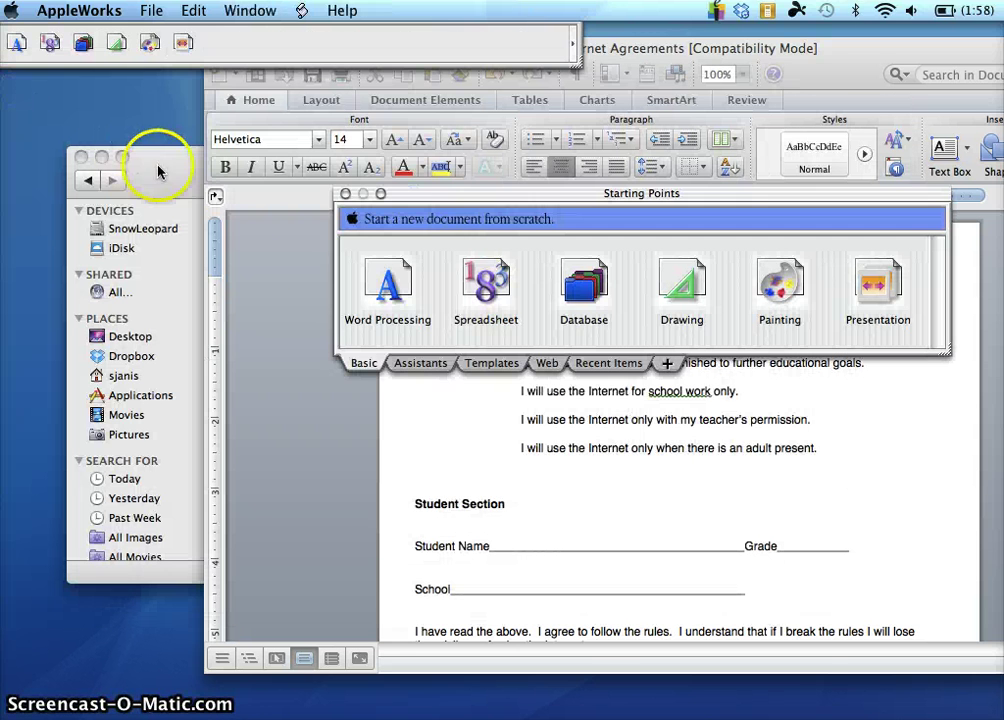
left_click(250, 280)
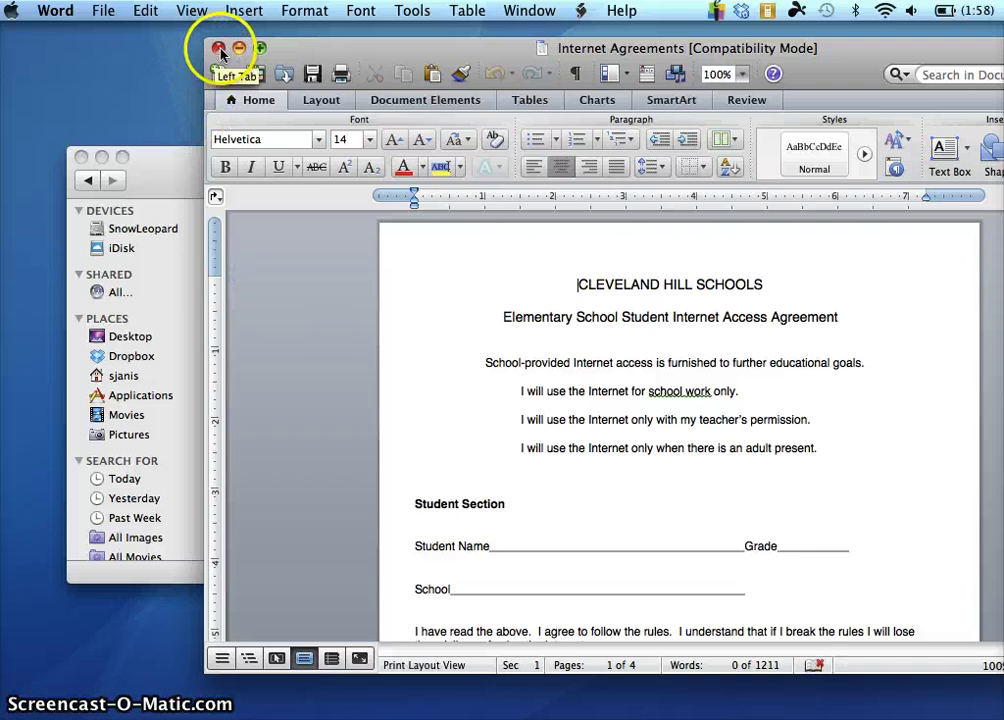
left_click(220, 48)
left_click(217, 168)
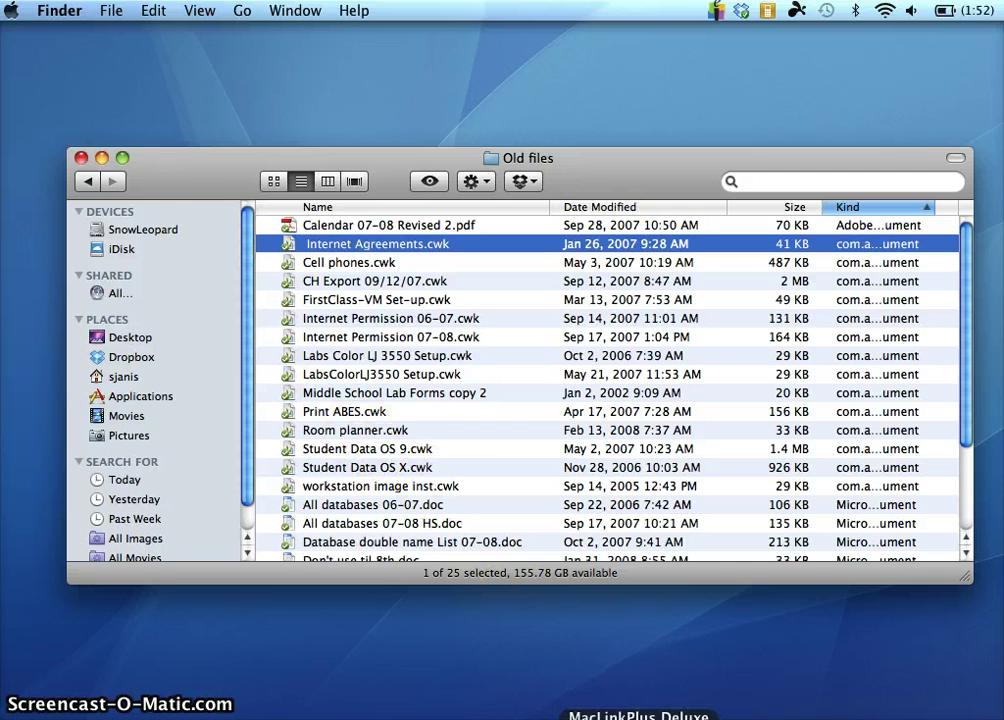
- Launch MacLinkPlus Deluxe from the Dock, shift its window left, then bring Old files forward
left_click(640, 716)
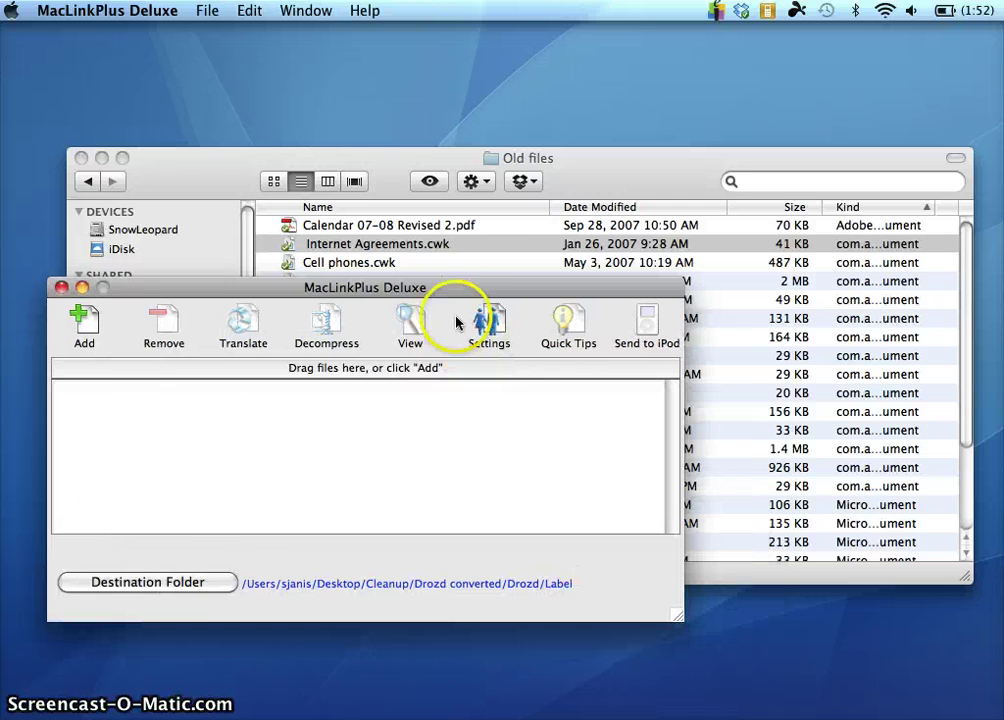
left_click_drag(445, 289, 411, 305)
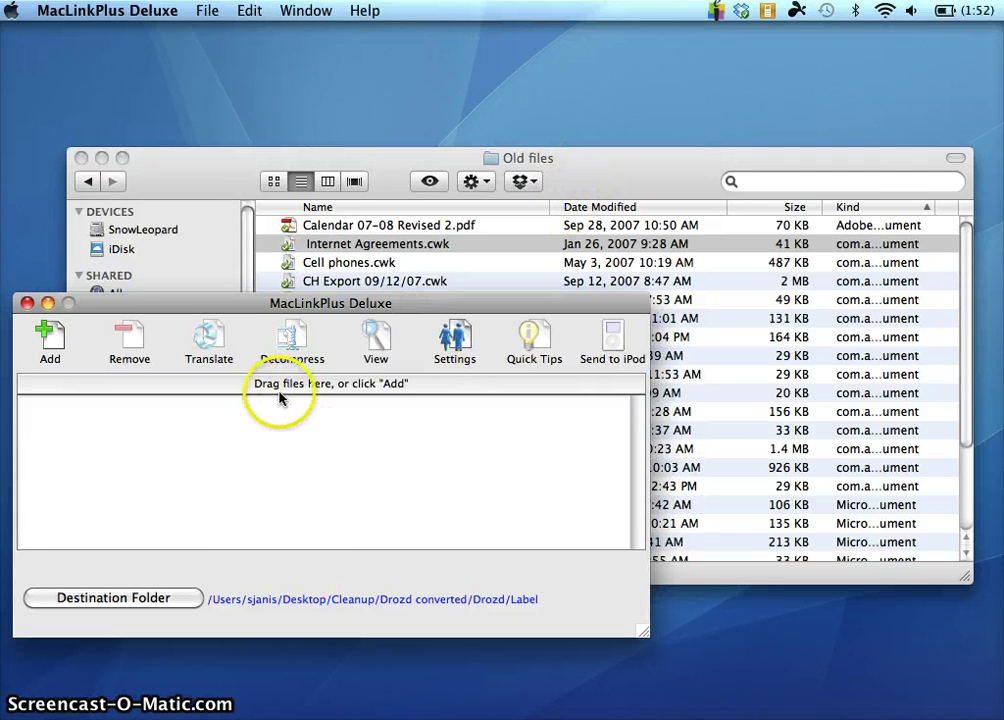
left_click(624, 184)
- Select Internet Agreements.cwk through workstation image inst.cwk and drag all 14 files into MacLinkPlus
left_click_drag(724, 135, 764, 125)
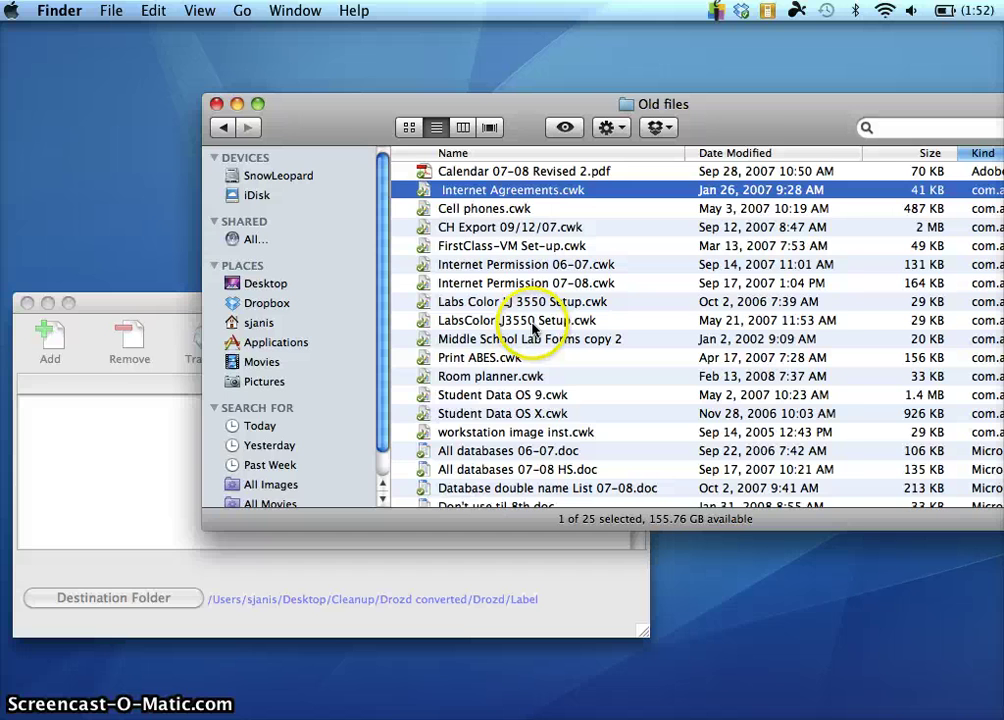
left_click_drag(779, 122, 688, 130)
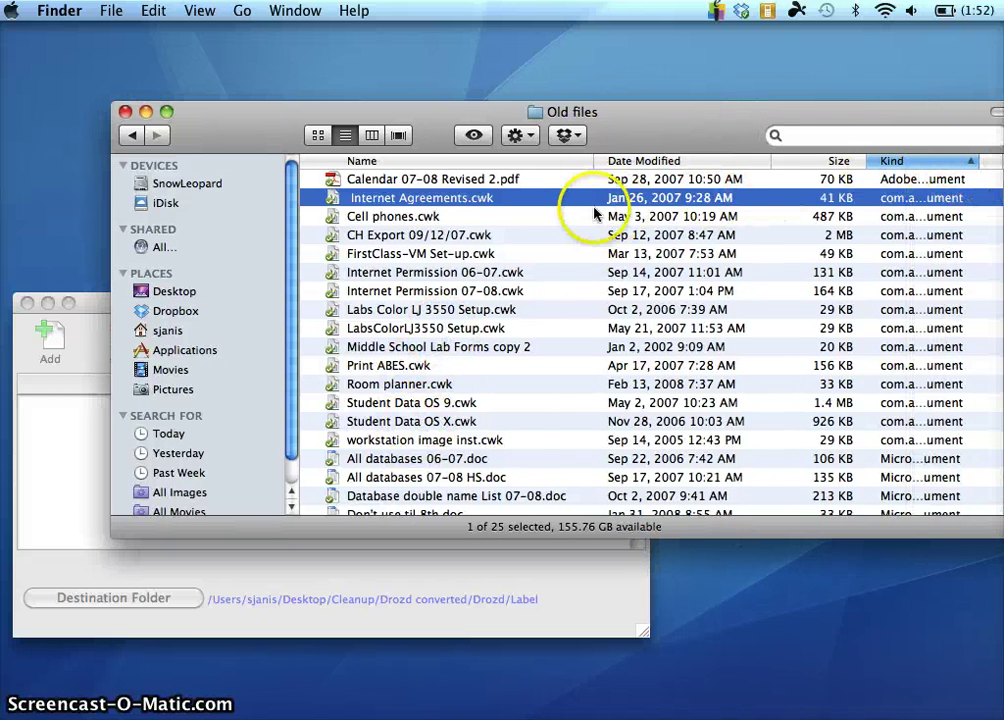
left_click(396, 440, "shift")
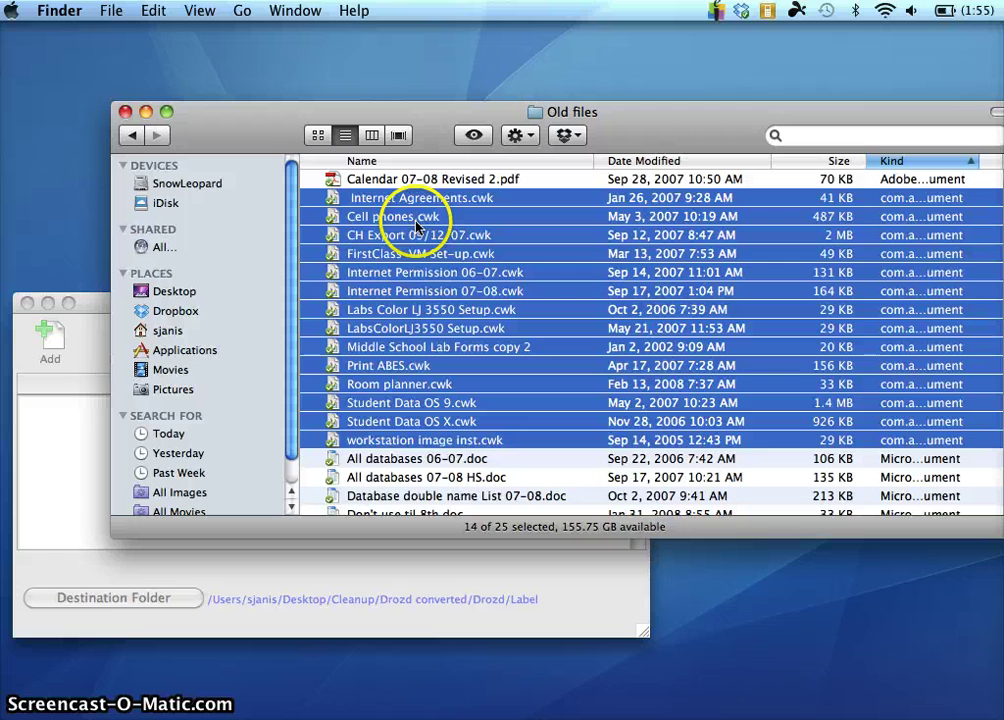
left_click(427, 186)
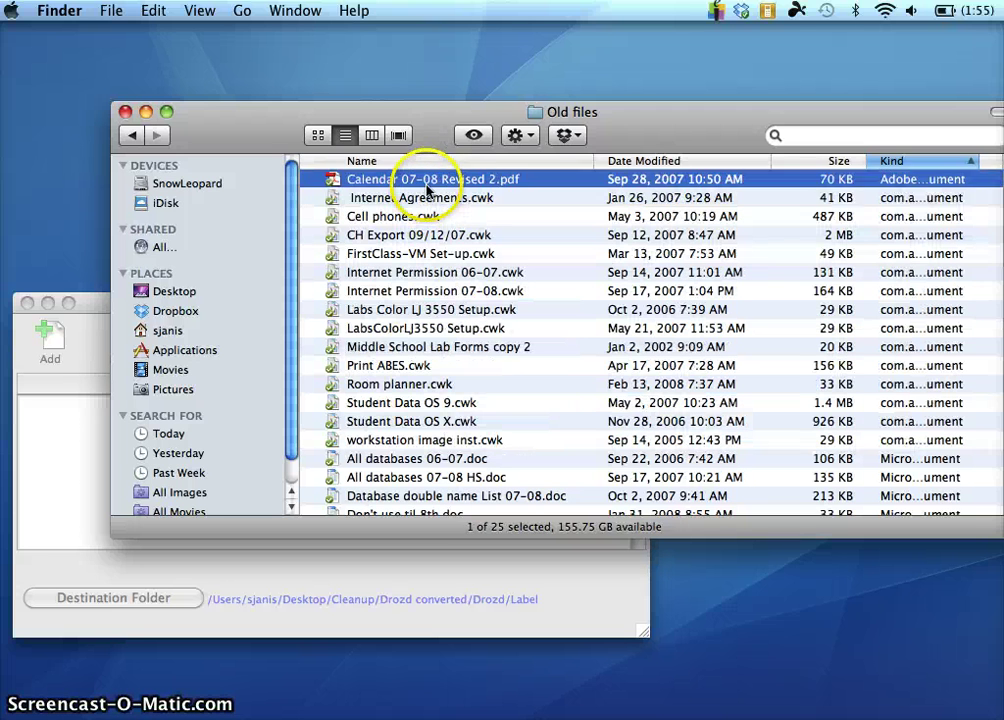
left_click(425, 199)
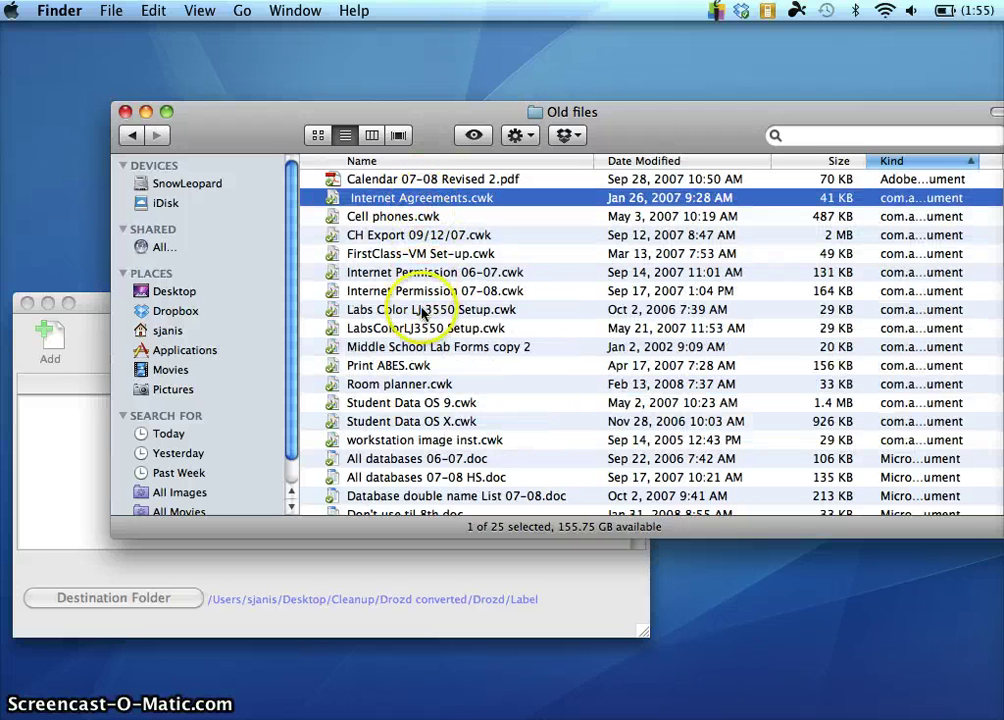
left_click(395, 444, "shift")
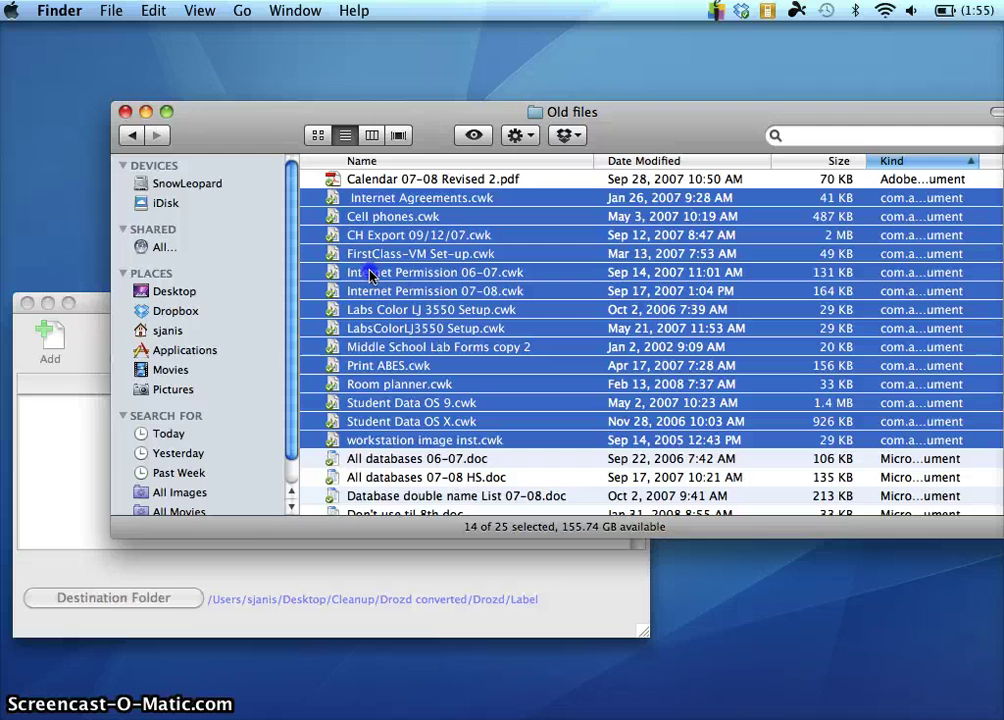
left_click_drag(370, 277, 83, 427)
left_click(95, 343)
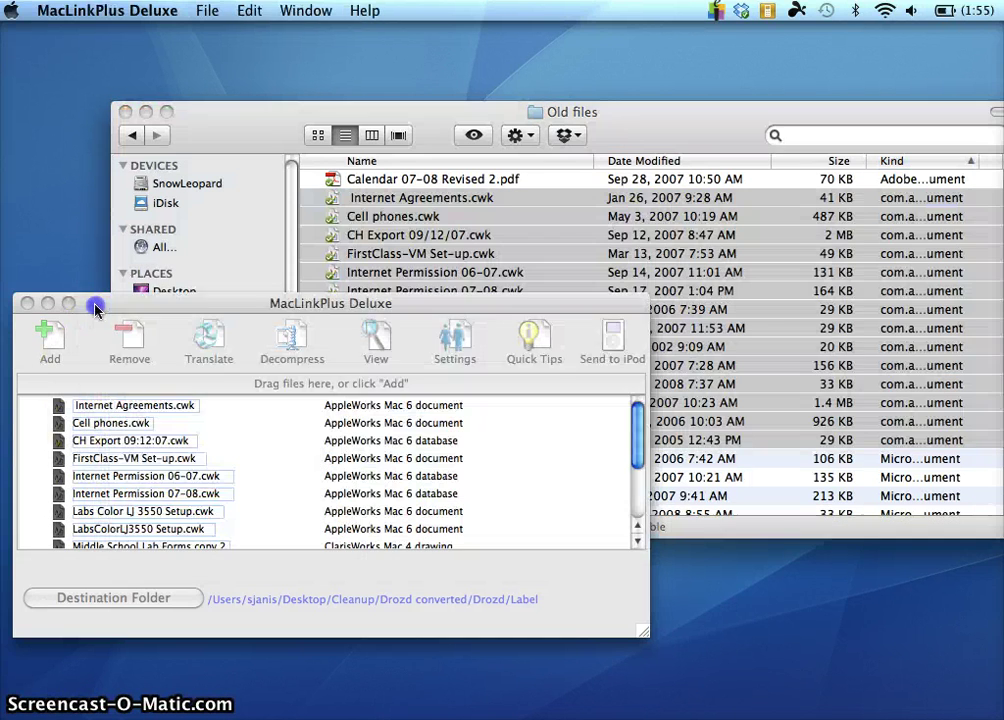
left_click_drag(133, 303, 165, 285)
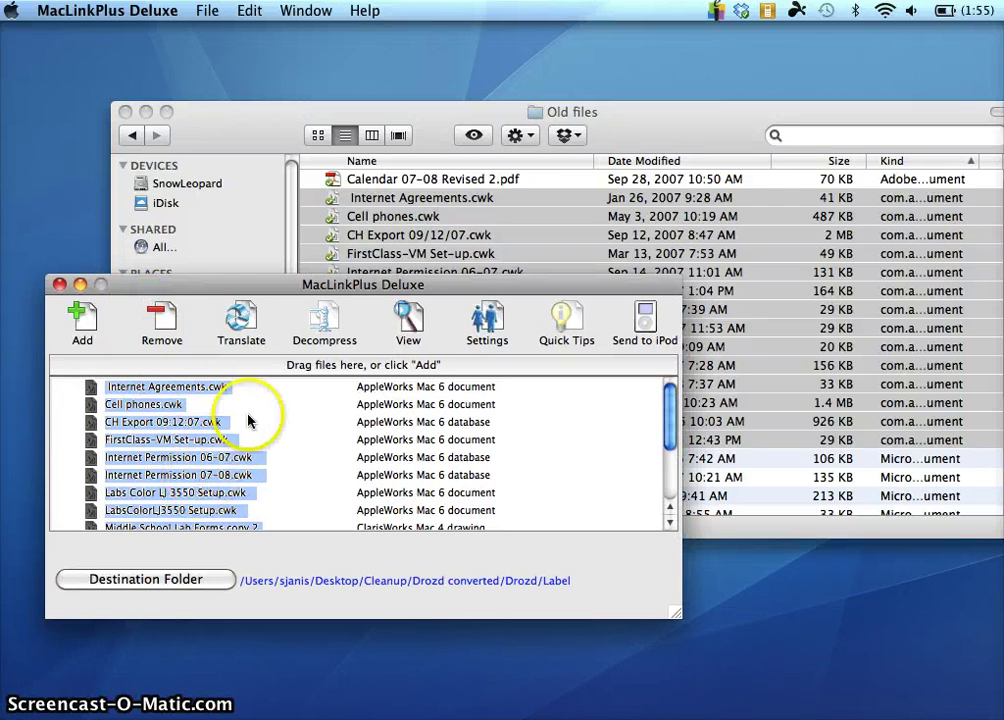
- Set batch output to Word Mac 98, 2001, X, 2004 and Excel Mac 98, 2001, X, 2004
left_click(245, 322)
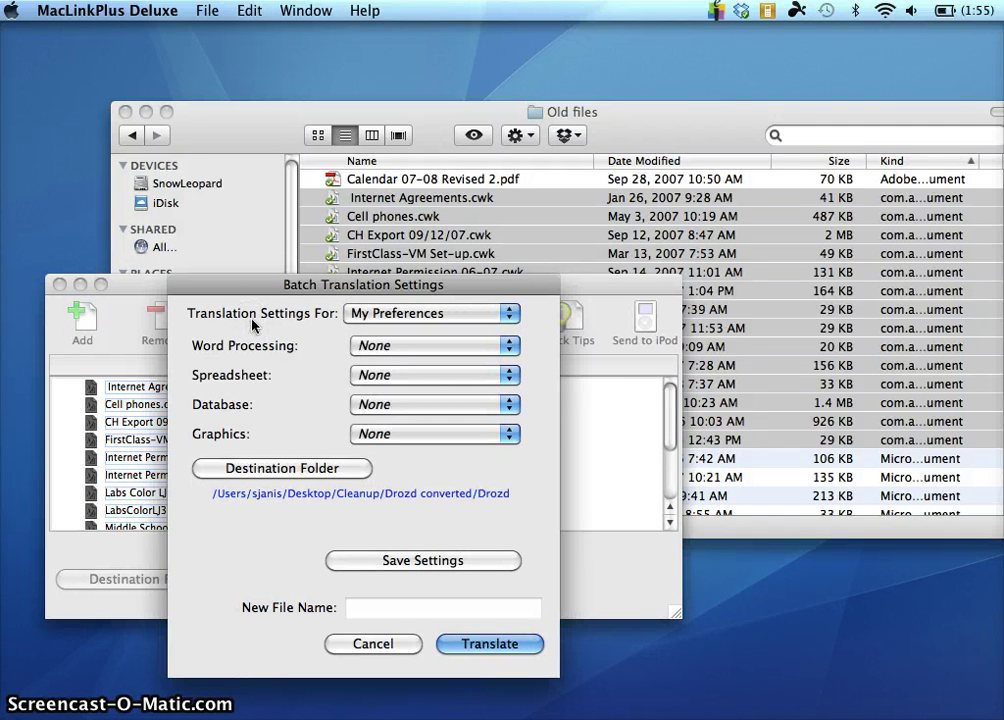
left_click(389, 348)
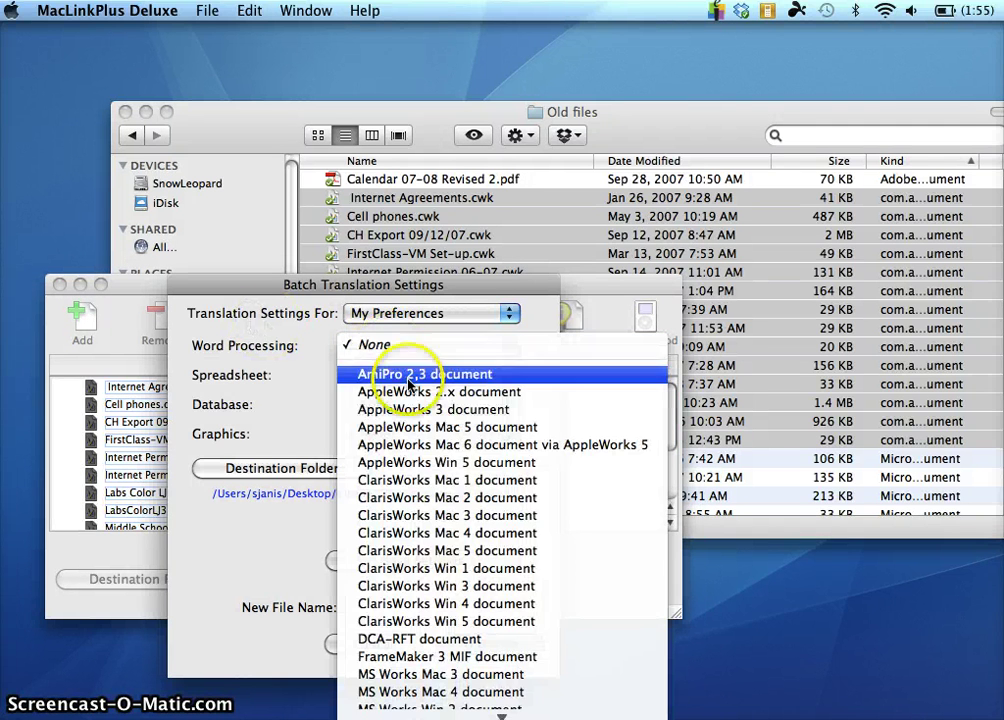
mouse_move(505, 712)
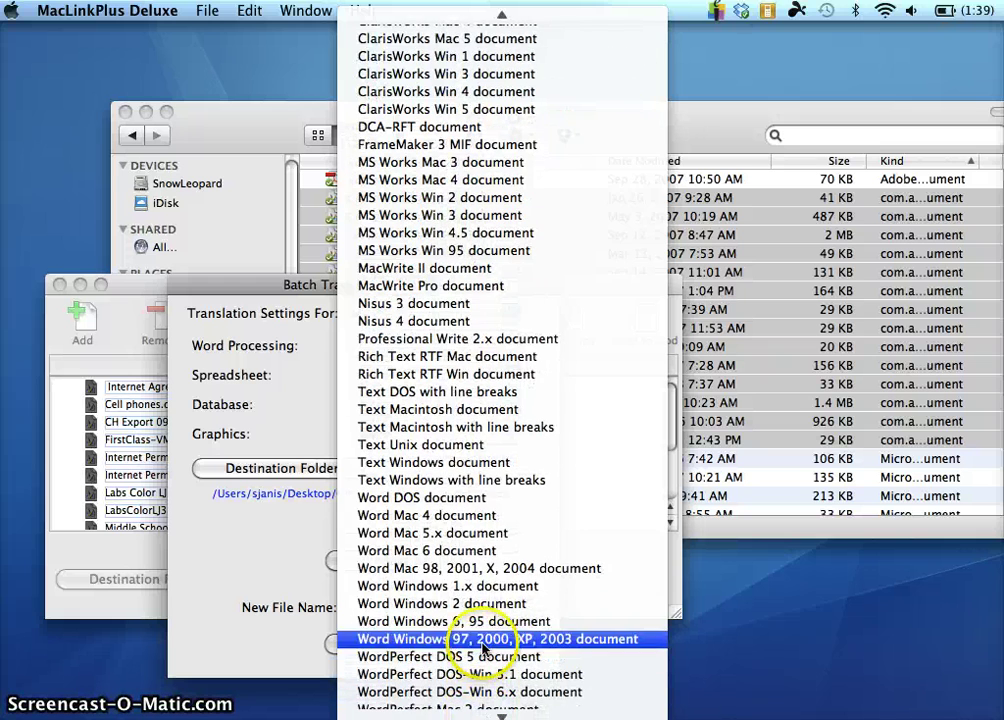
left_click(460, 568)
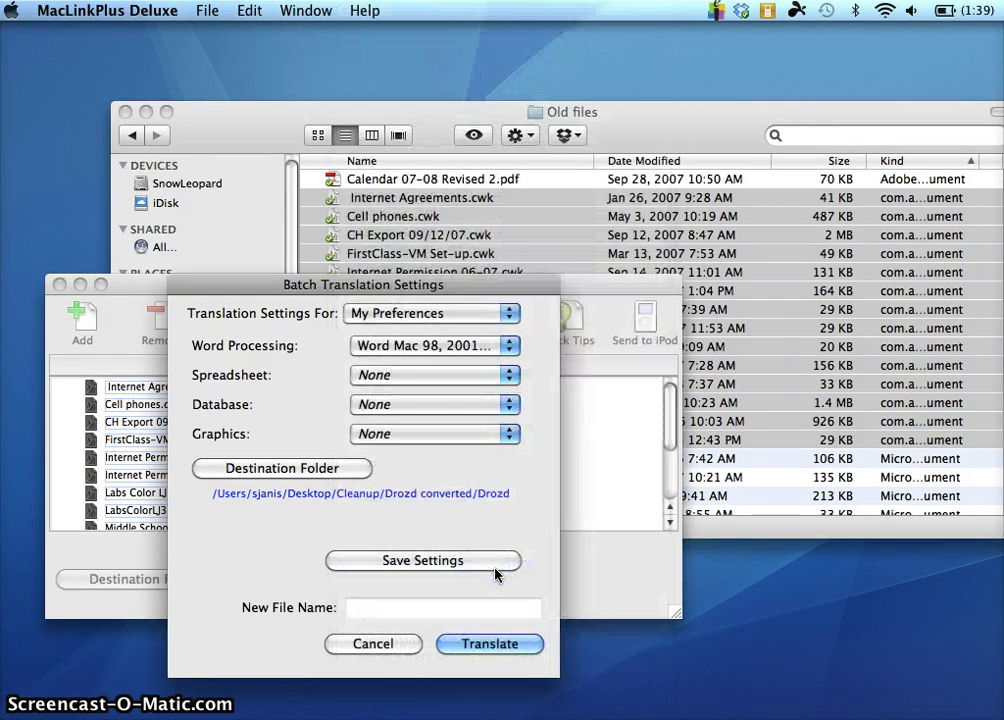
left_click(469, 374)
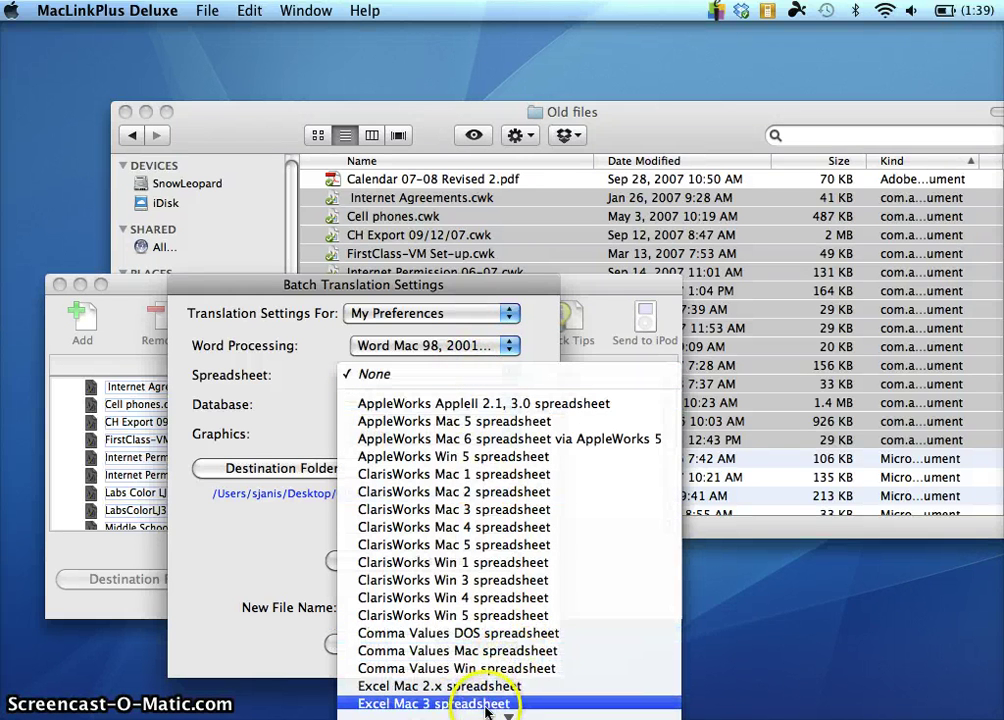
mouse_move(480, 714)
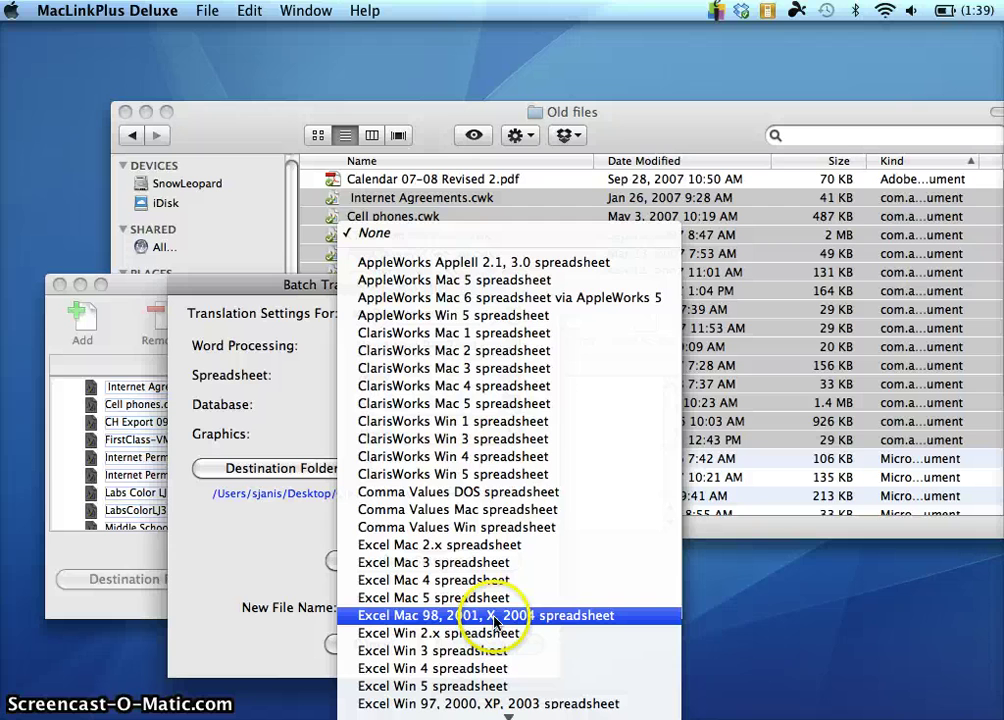
left_click(495, 616)
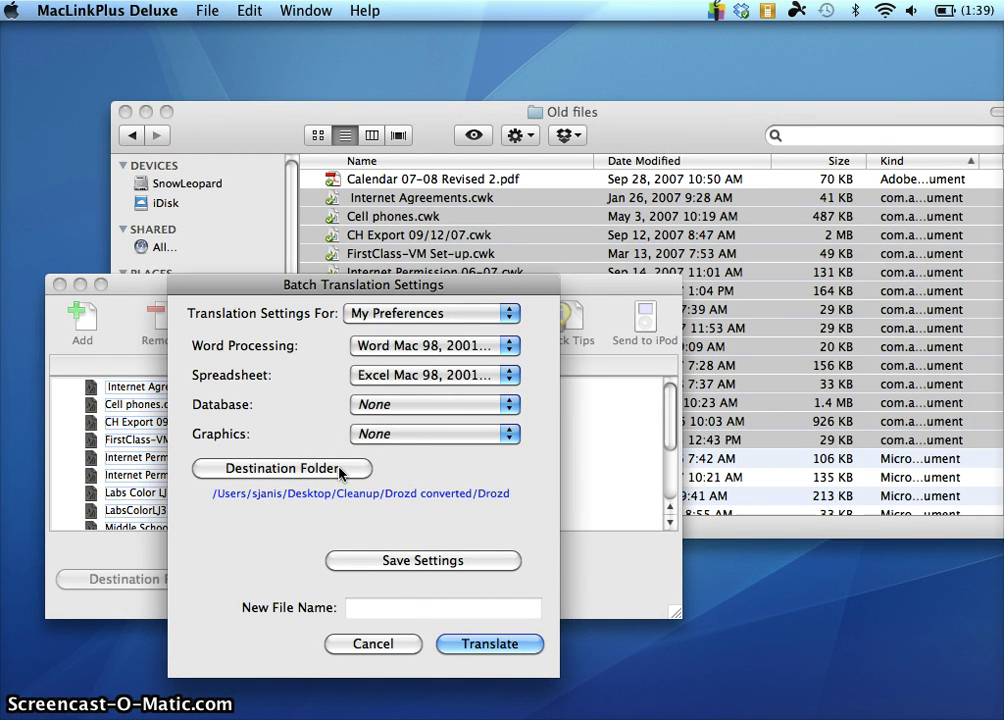
- Choose Dropbox > Documents > Computer Lab Files > Old files as the destination folder
left_click(338, 469)
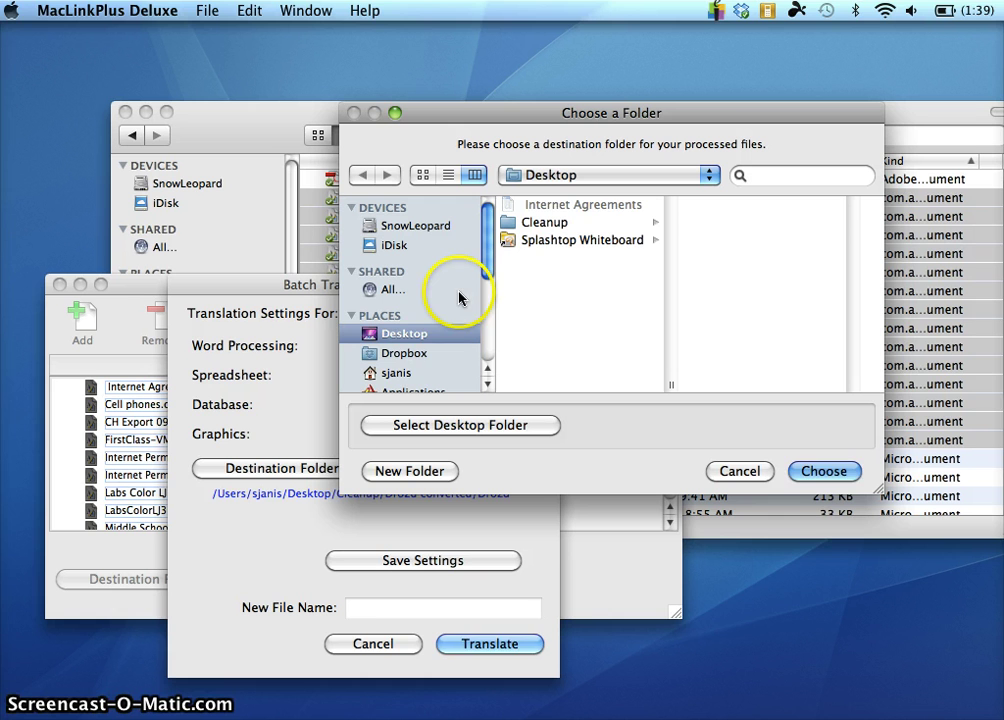
left_click(422, 355)
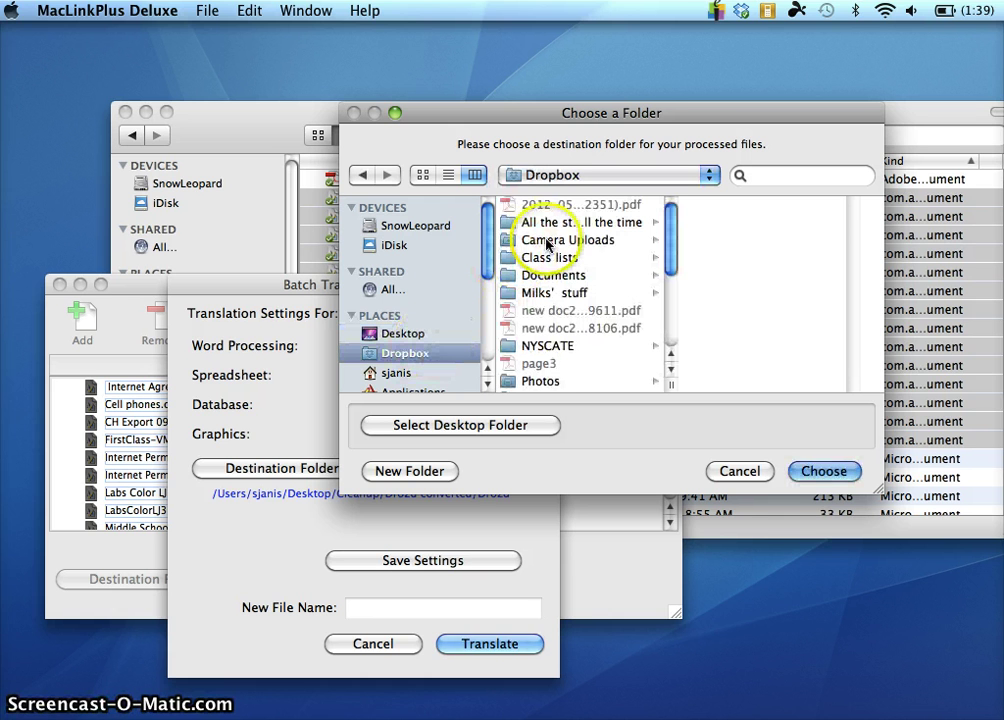
left_click(598, 277)
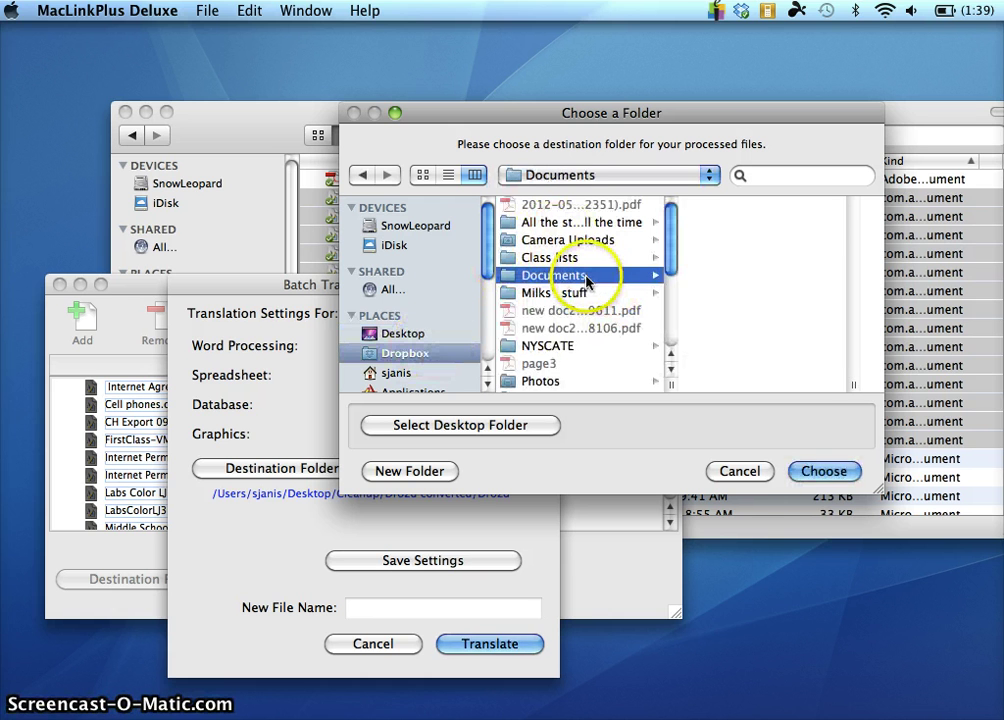
scroll(845, 340, "down", 5)
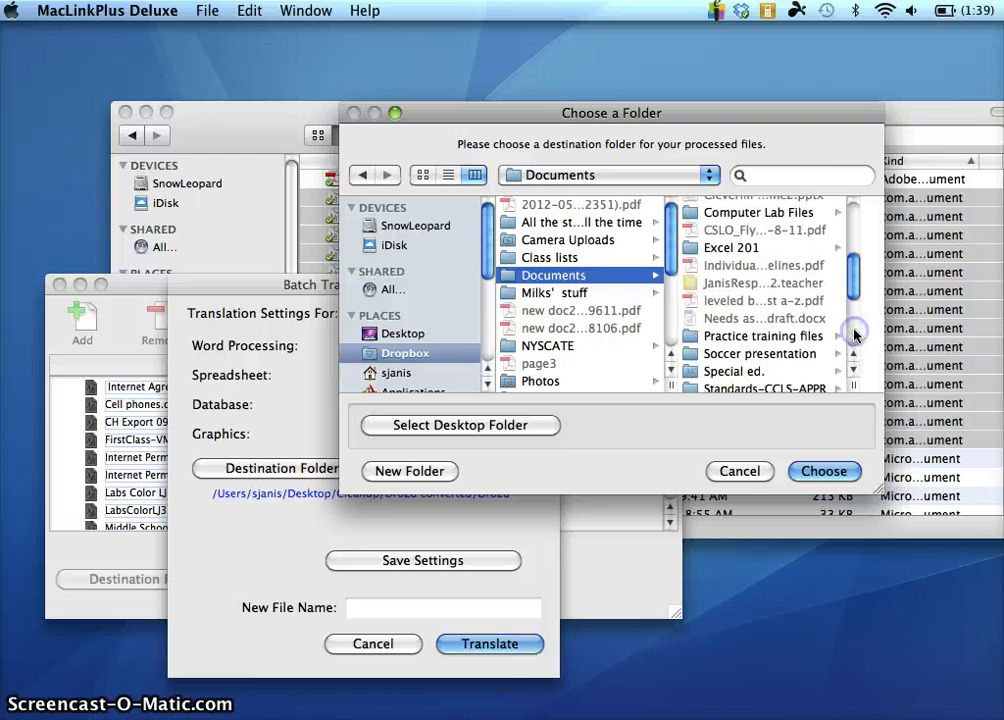
left_click(756, 212)
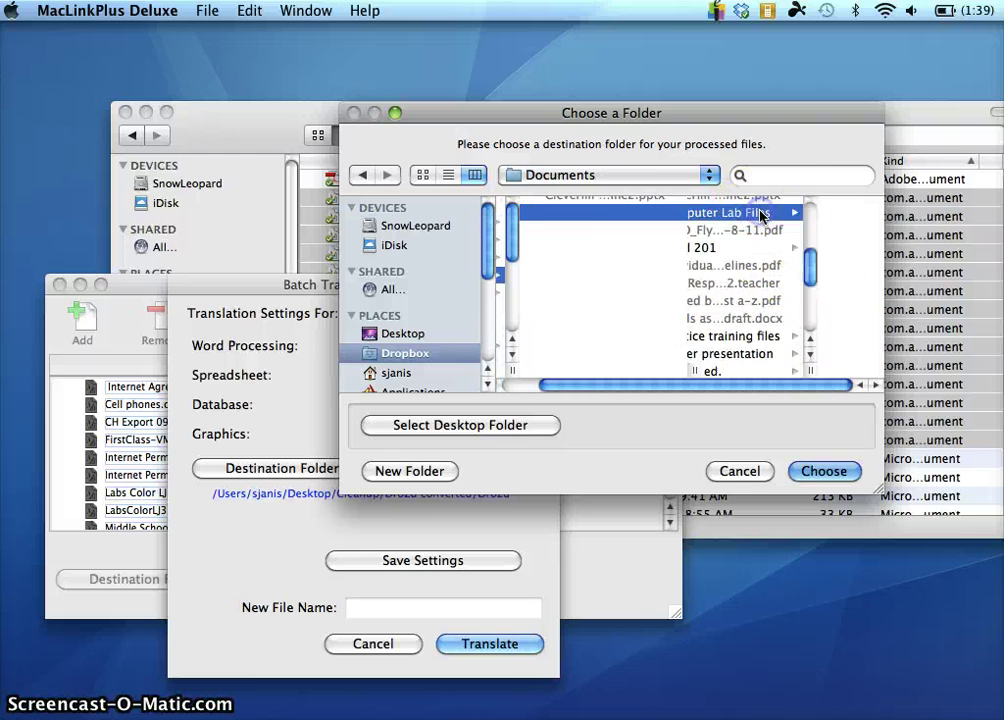
left_click(765, 310)
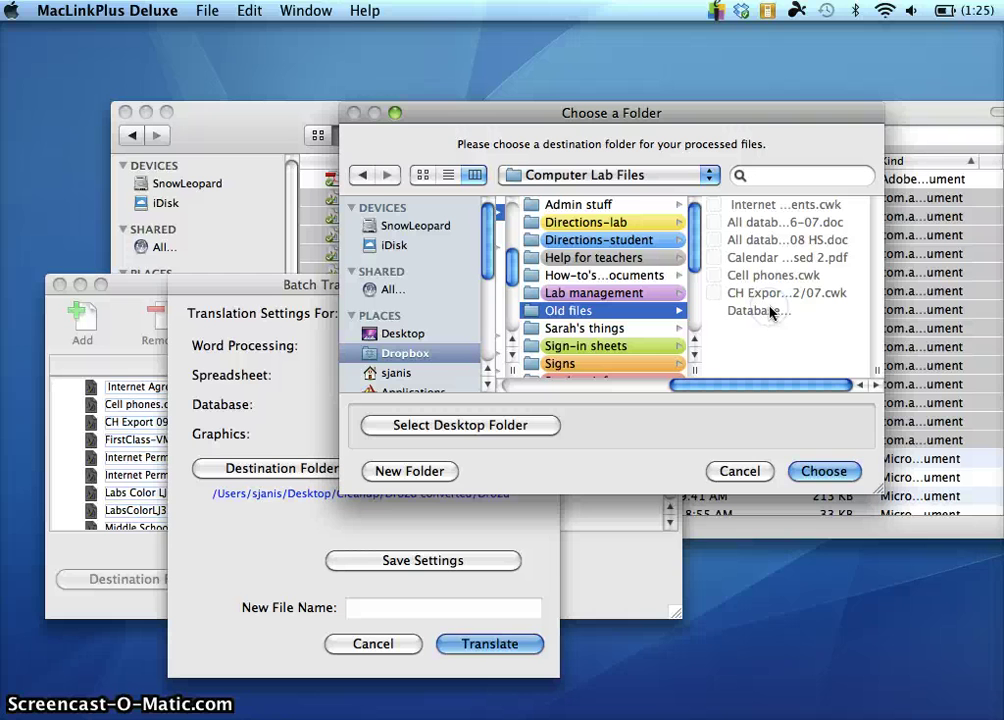
left_click(832, 474)
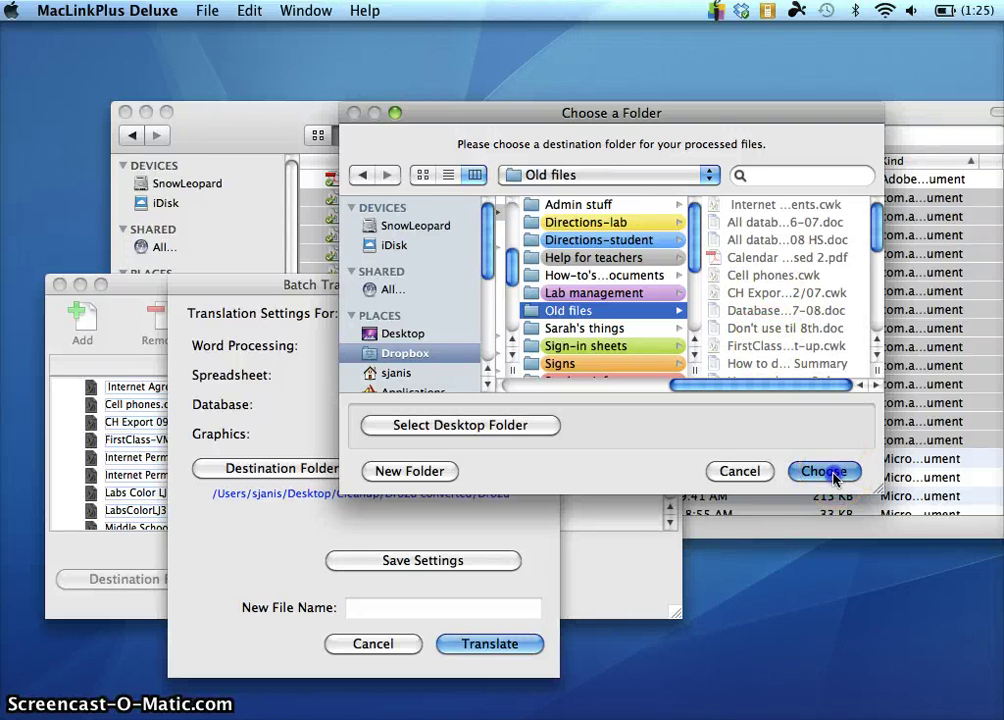
- Translate the listed AppleWorks files into Word copies, then view the 34 items in Old files
left_click(492, 650)
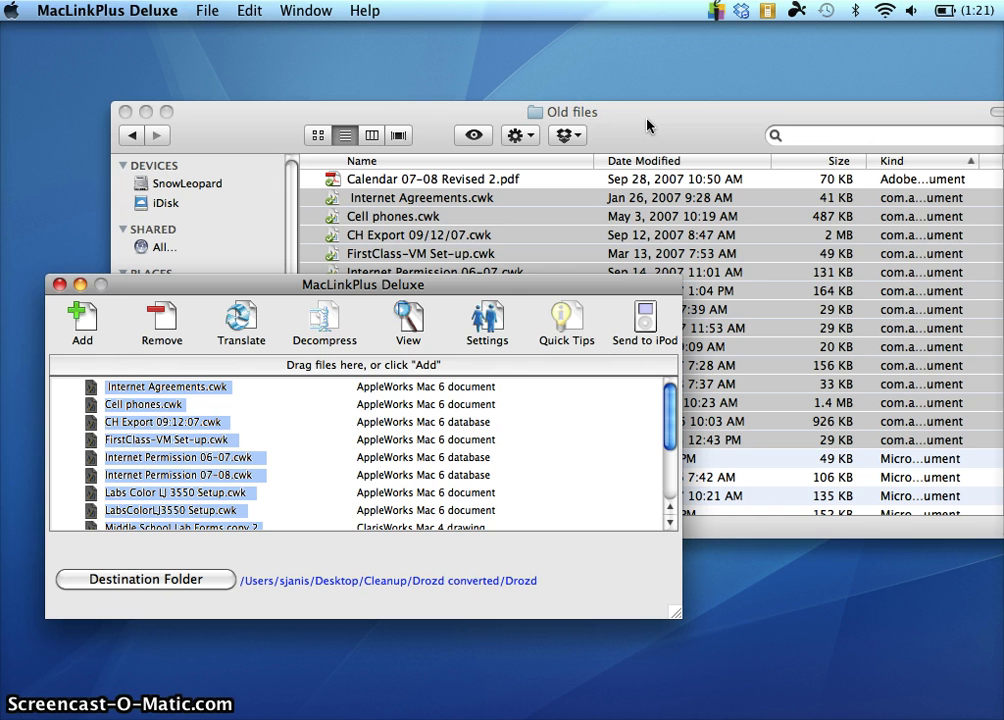
left_click(647, 125)
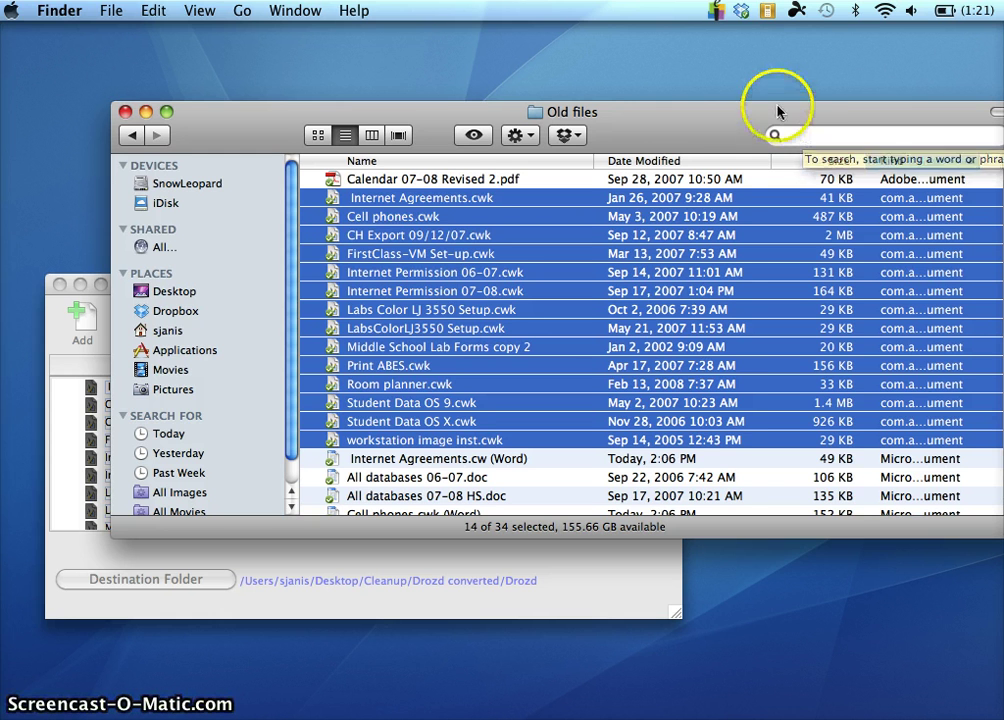
- Remove the translated files from the MacLinkPlus Deluxe list and return to the Old files window
left_click_drag(778, 112, 768, 90)
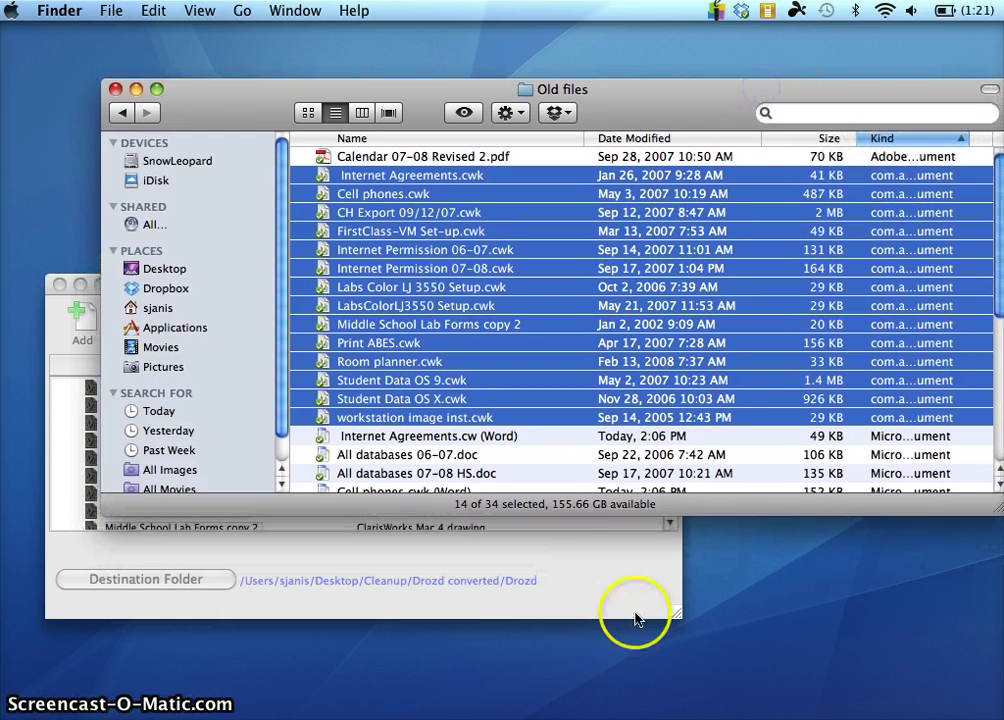
left_click(596, 600)
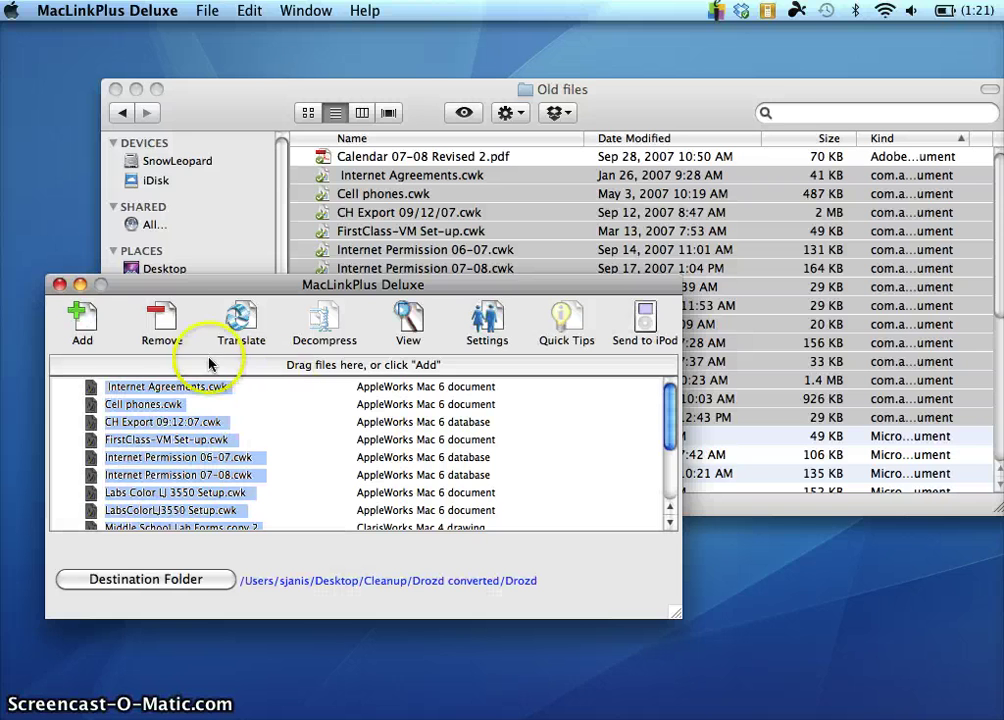
left_click(161, 322)
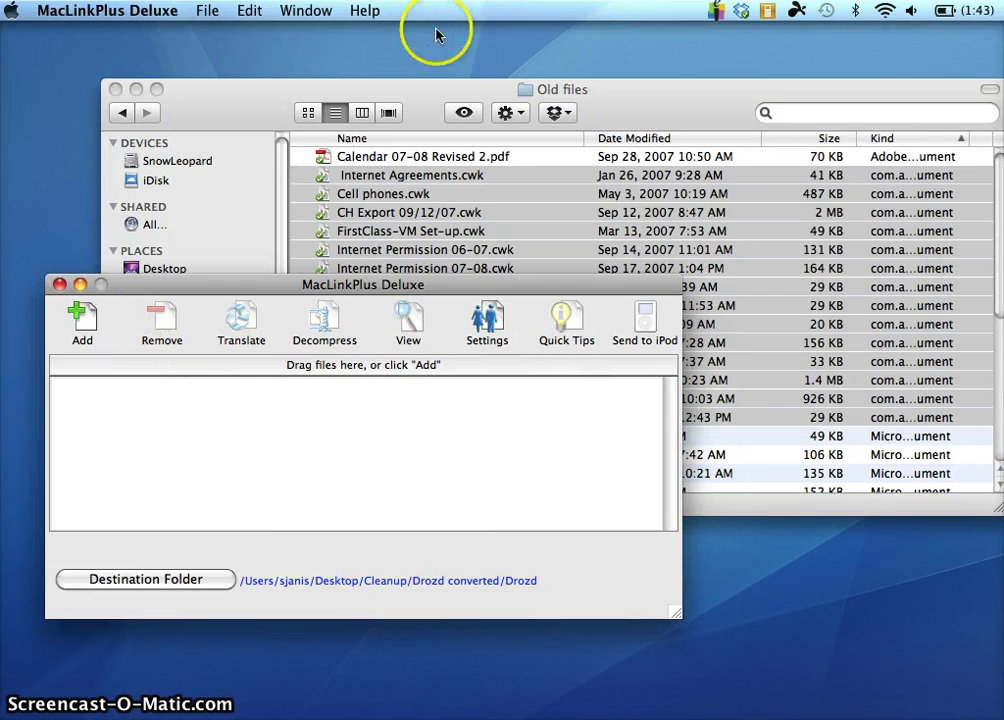
left_click(432, 97)
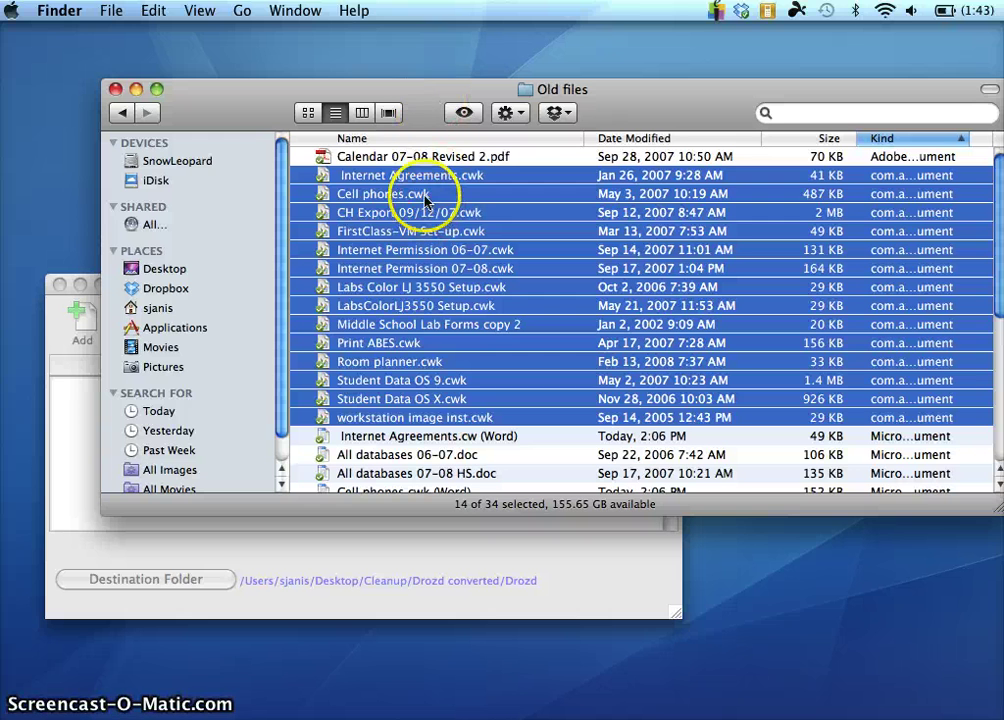
- Sort Old files by Name to pair originals with Word copies, then select All databases 06-07.doc
left_click(425, 140)
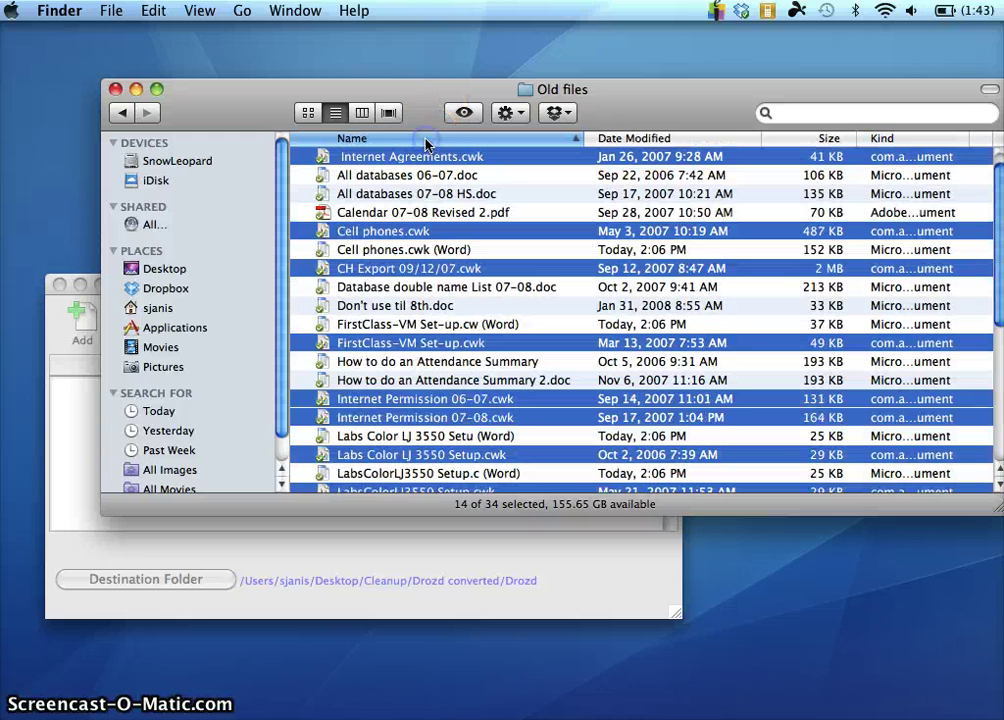
left_click(418, 179)
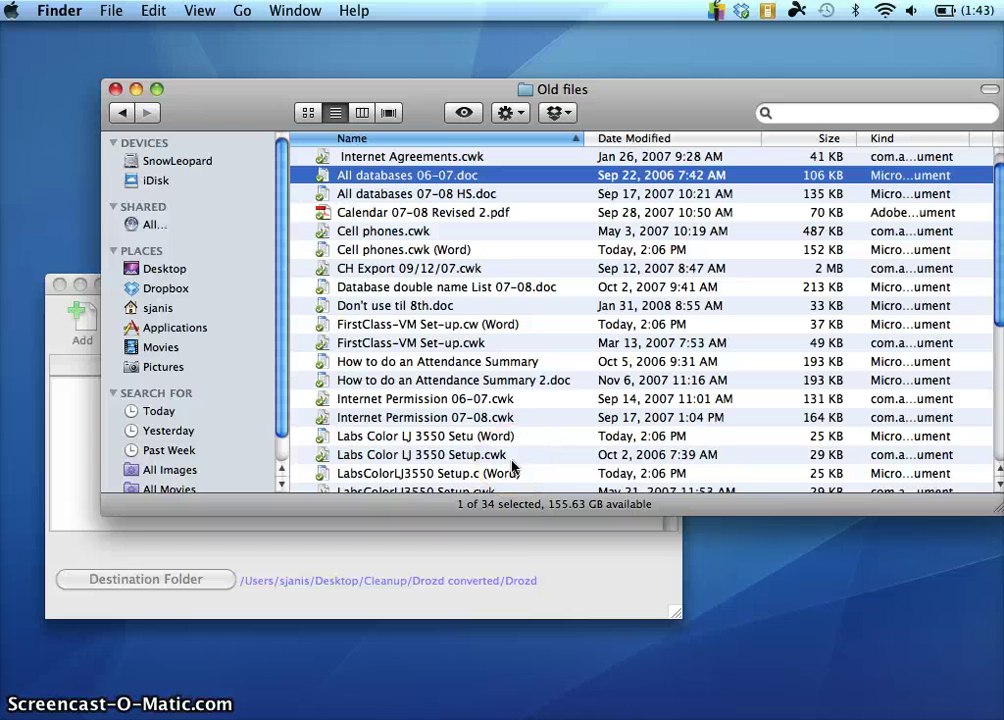
double_click(512, 400)
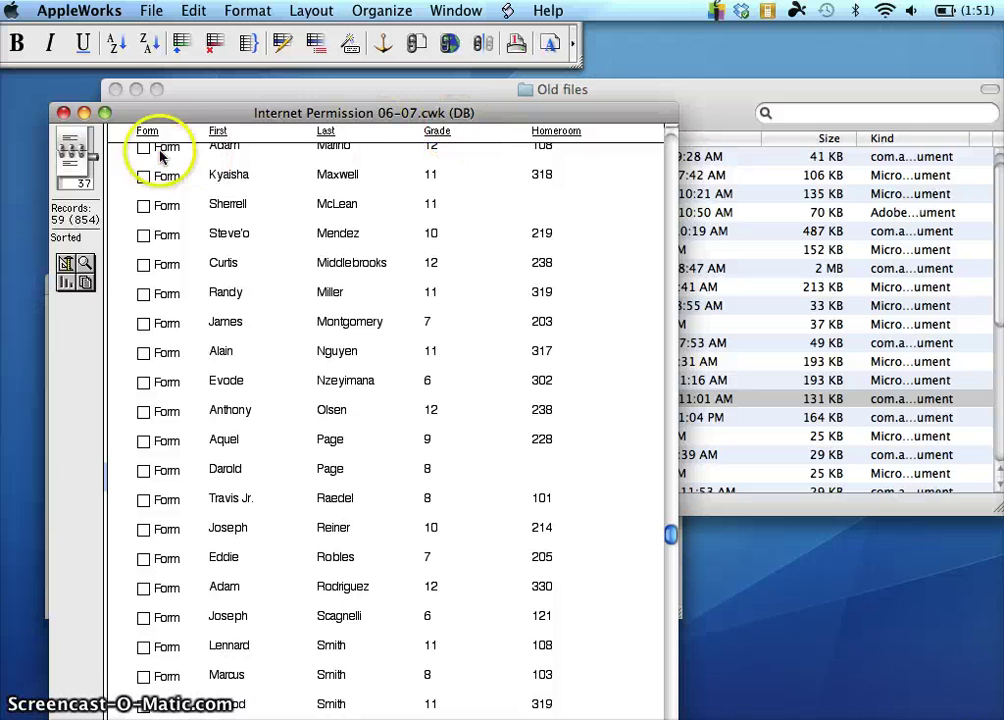
left_click(63, 113)
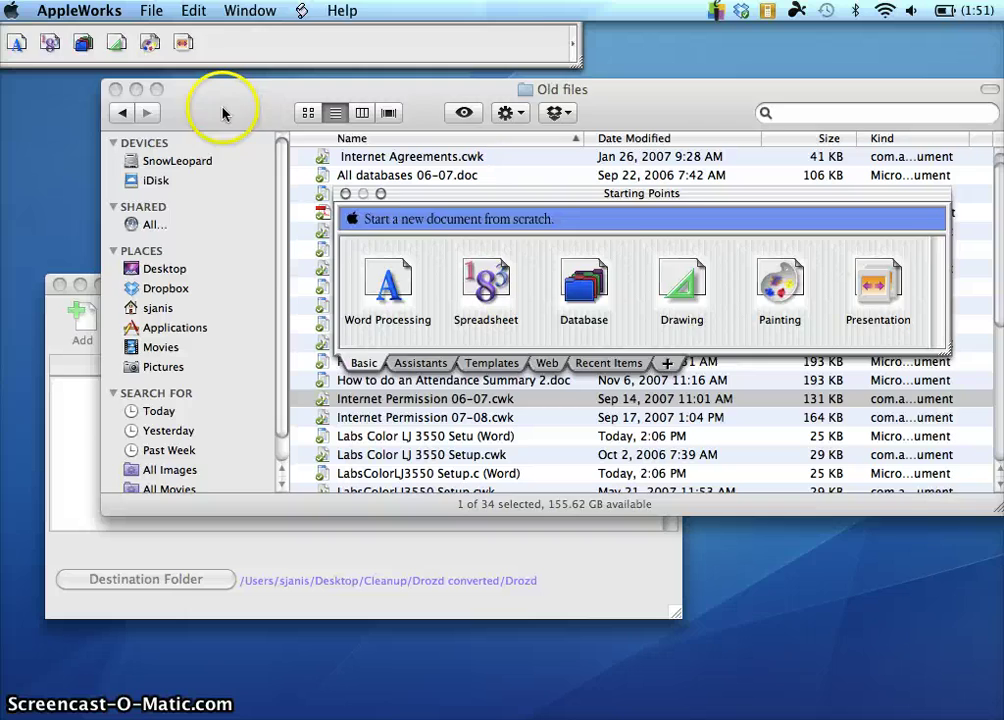
left_click(222, 113)
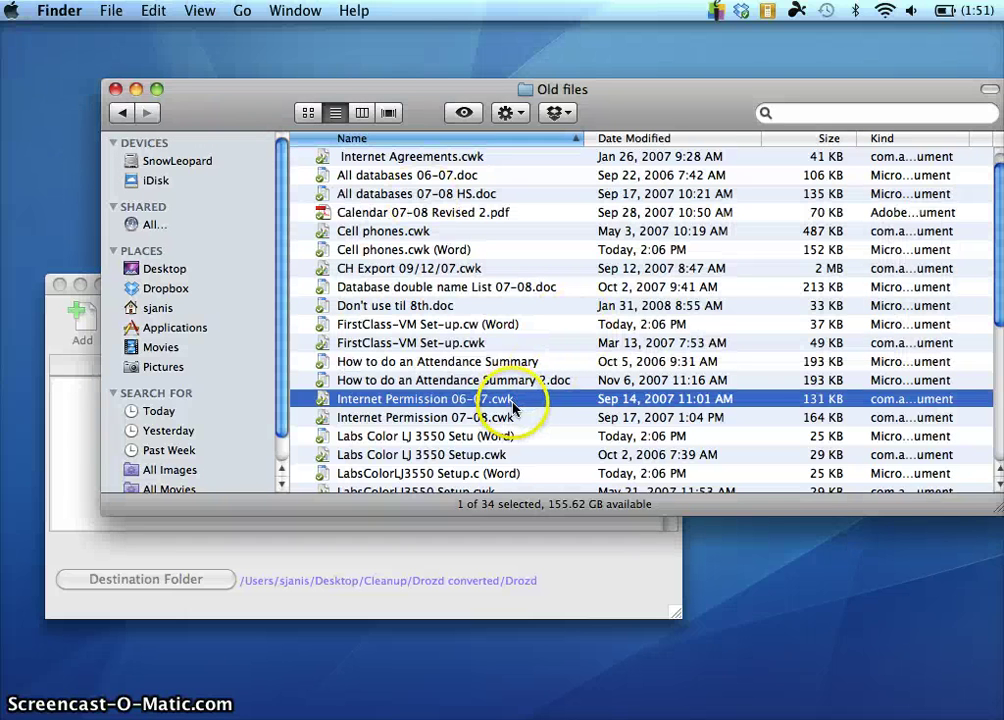